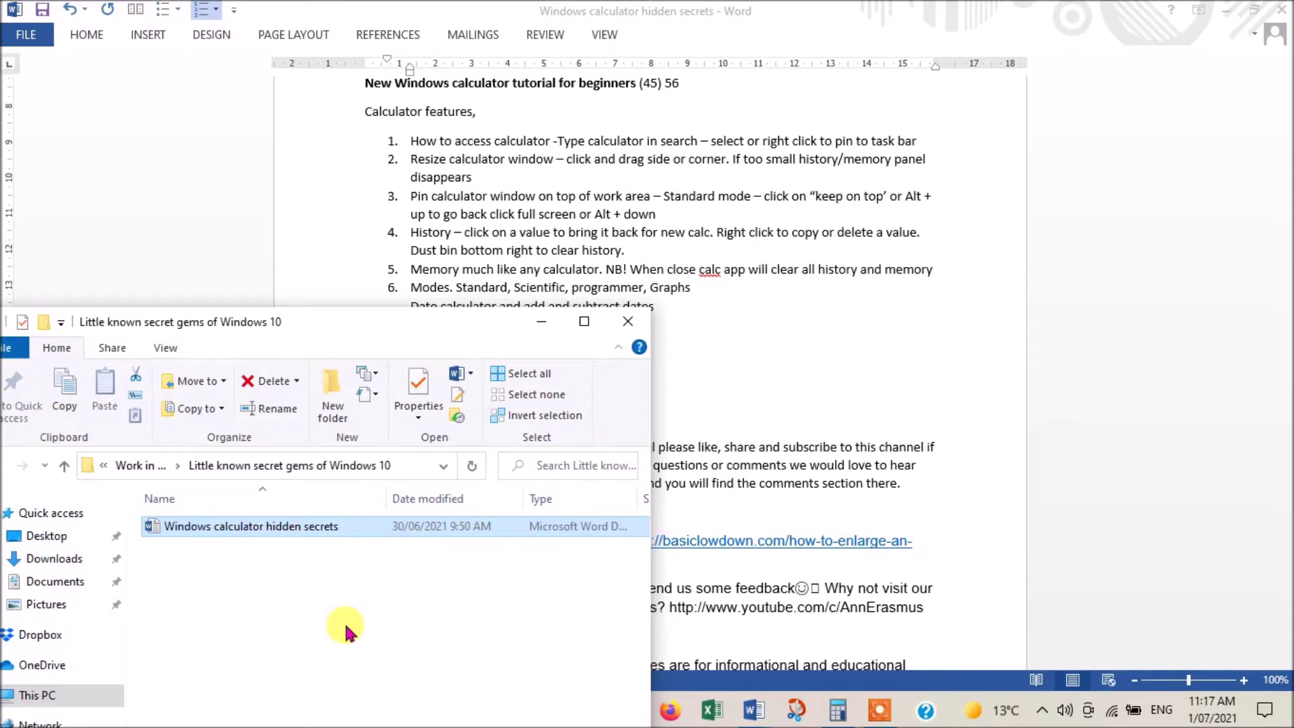
Step: Move the File Explorer window up and to the right over the Word document
{"action": "left_click_drag", "start_coordinate": [334, 323], "coordinate": [921, 182]}
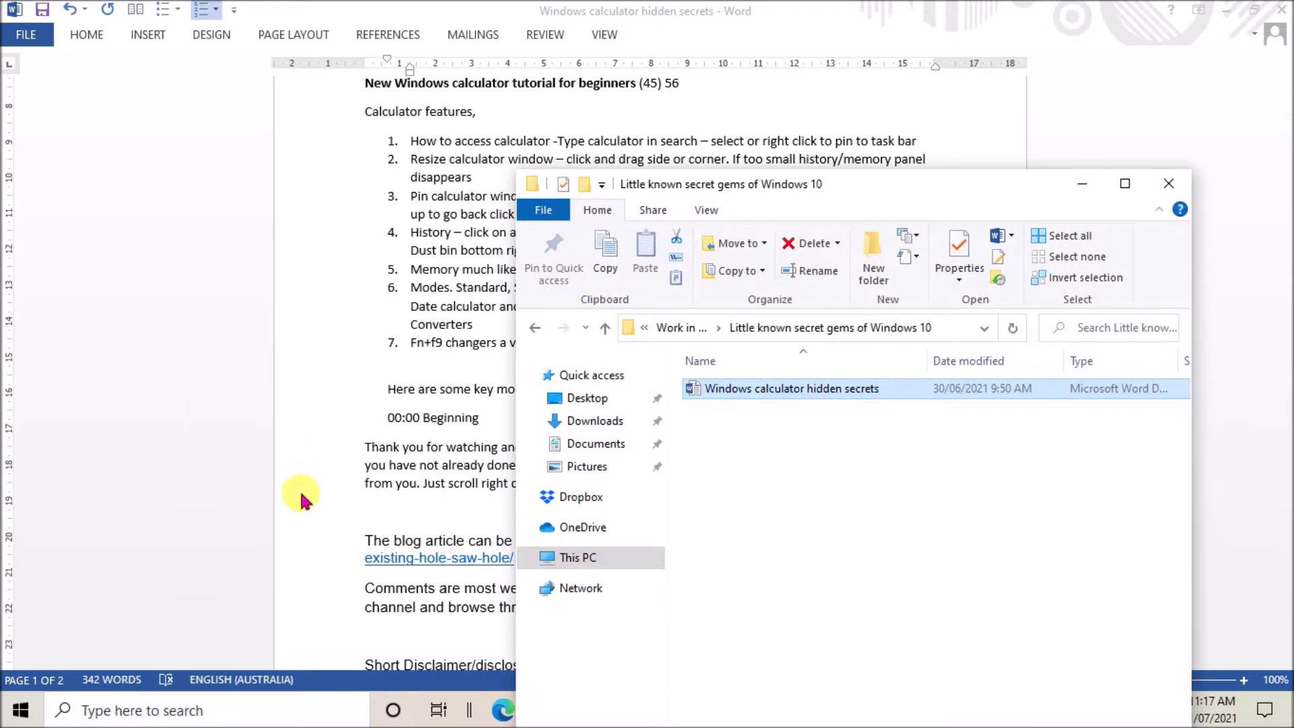
Step: Scroll the Start menu app list to Calculator under C and view its context options
{"action": "left_click", "coordinate": [94, 710]}
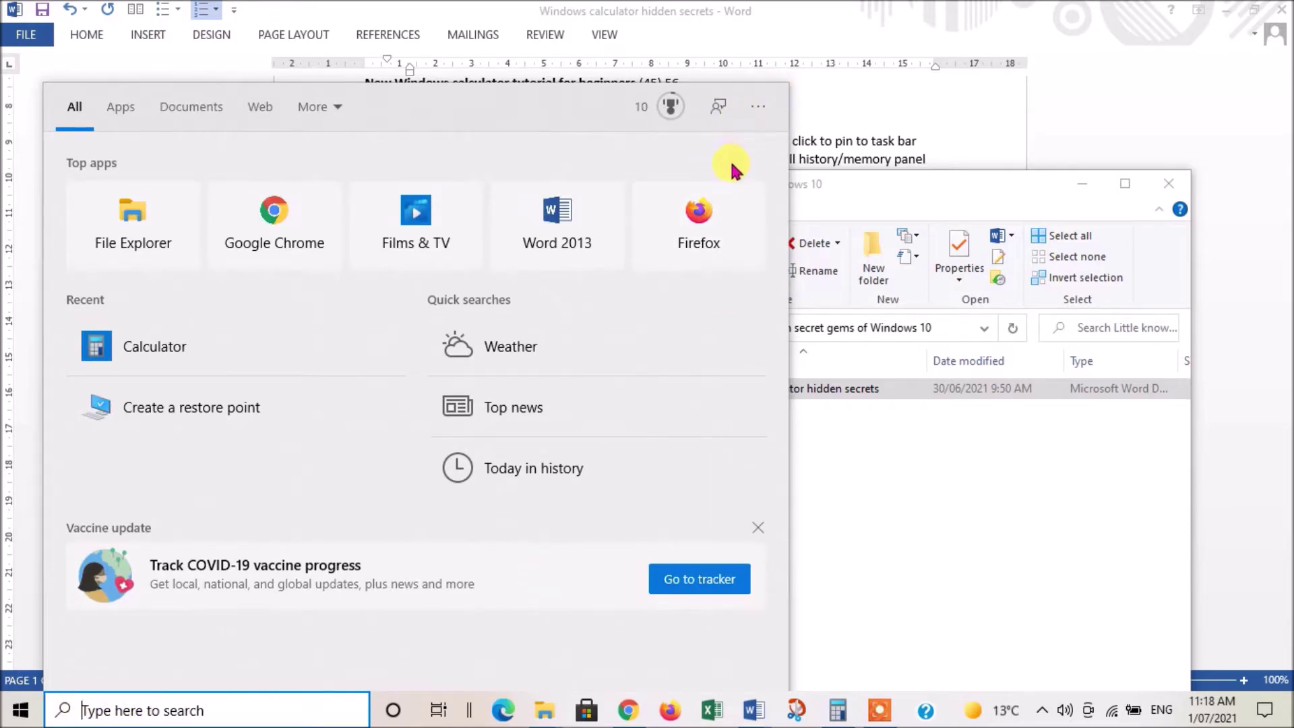
{"action": "left_click", "coordinate": [922, 99]}
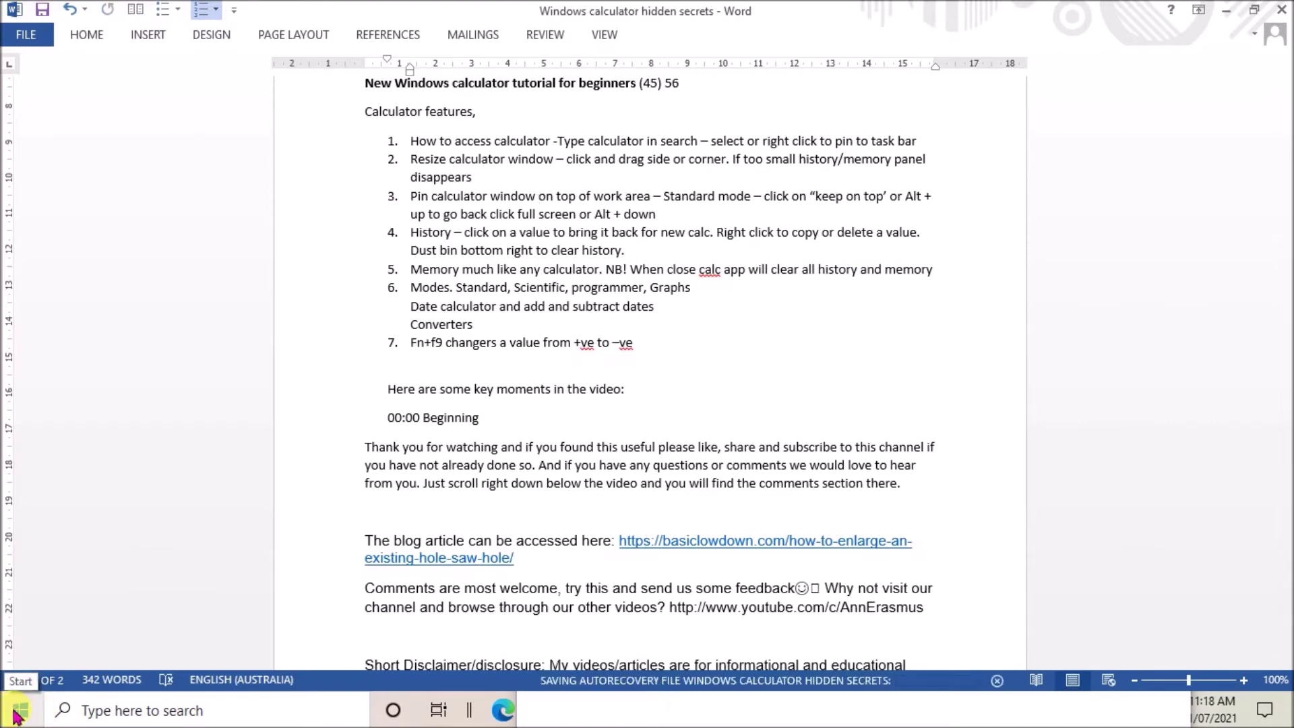
{"action": "left_click", "coordinate": [20, 711]}
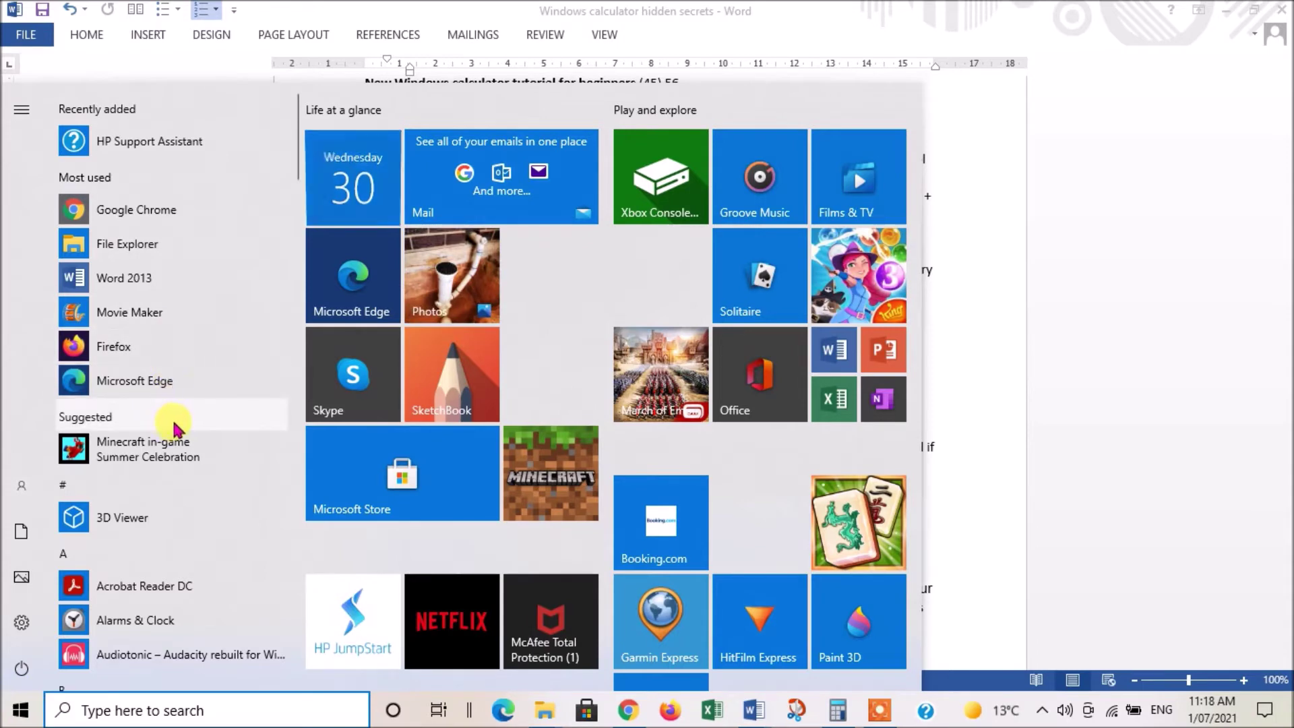
{"action": "scroll", "coordinate": [202, 417], "scroll_direction": "down", "scroll_amount": 2}
{"action": "scroll", "coordinate": [225, 417], "scroll_direction": "down", "scroll_amount": 4}
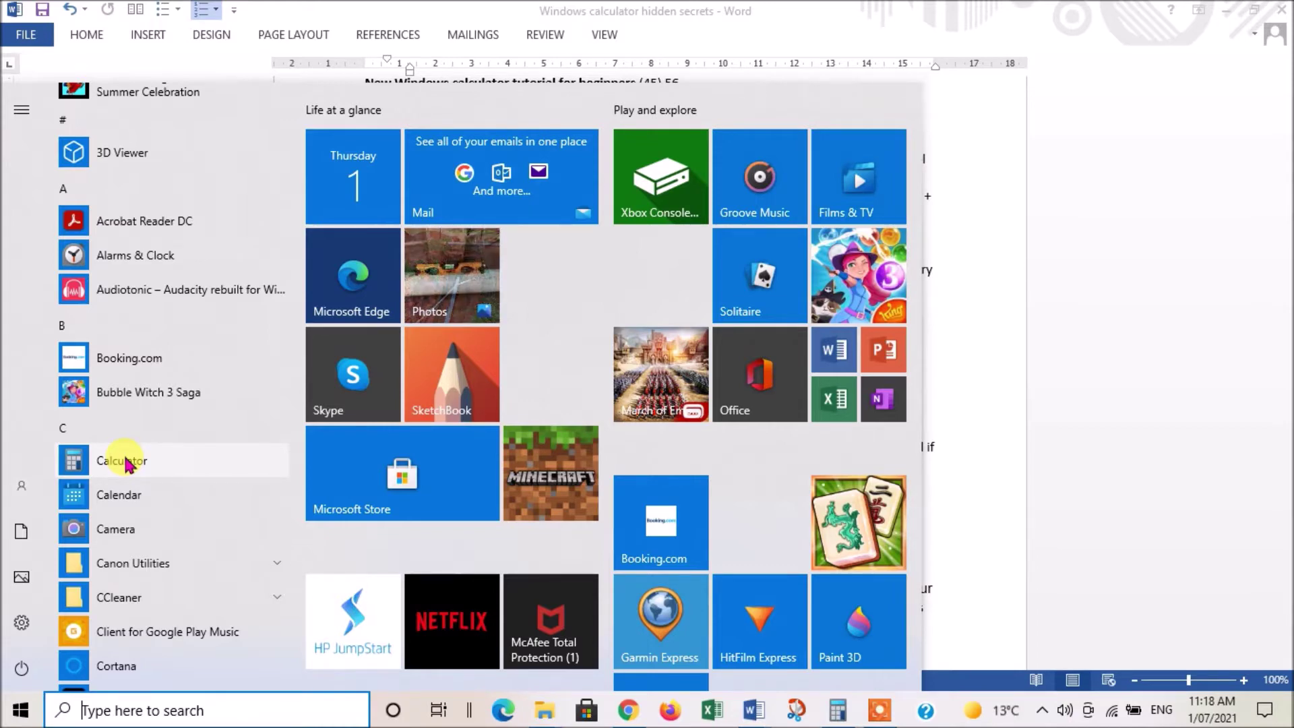
{"action": "right_click", "coordinate": [174, 462]}
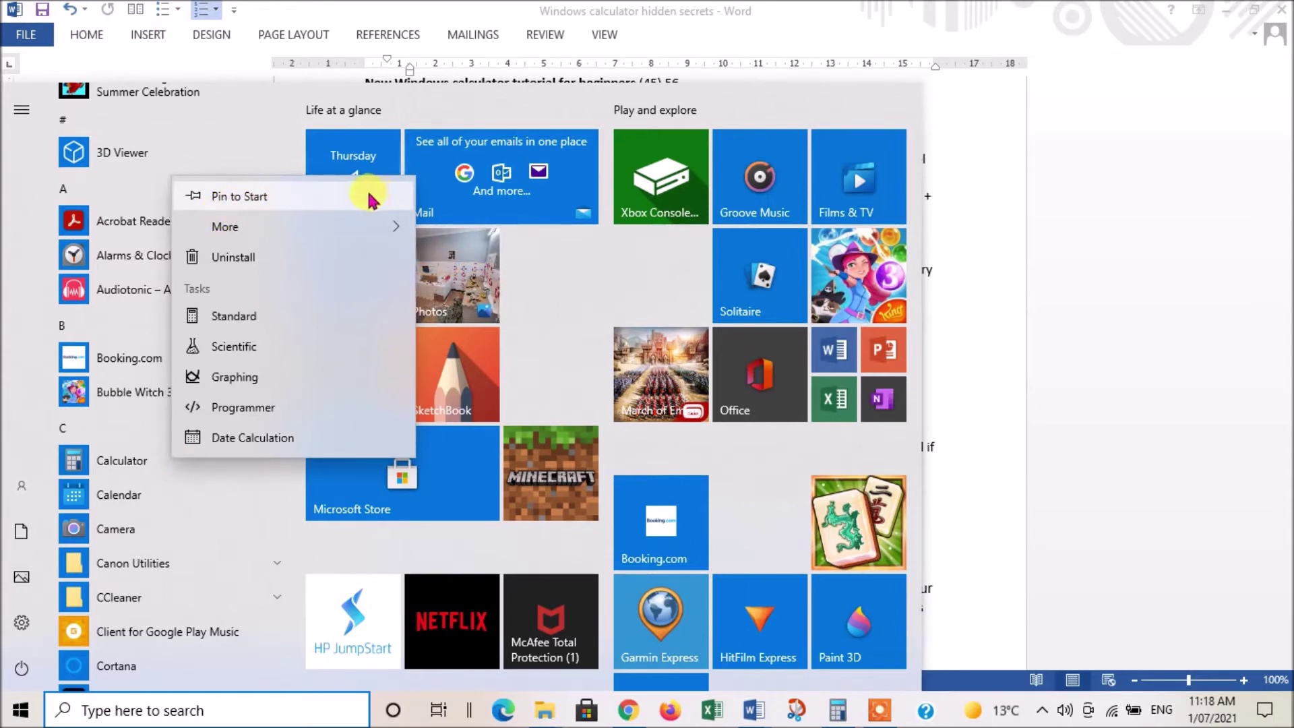
{"action": "mouse_move", "coordinate": [347, 226]}
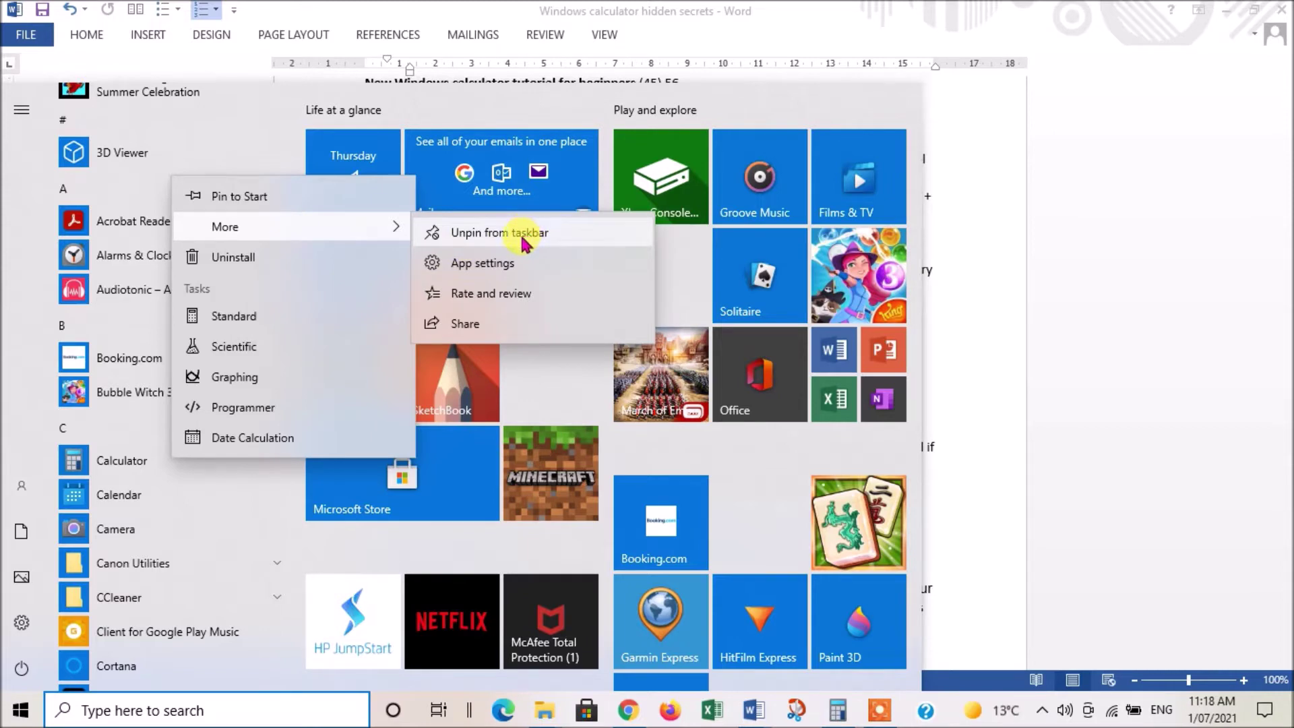
{"action": "key", "text": "Escape"}
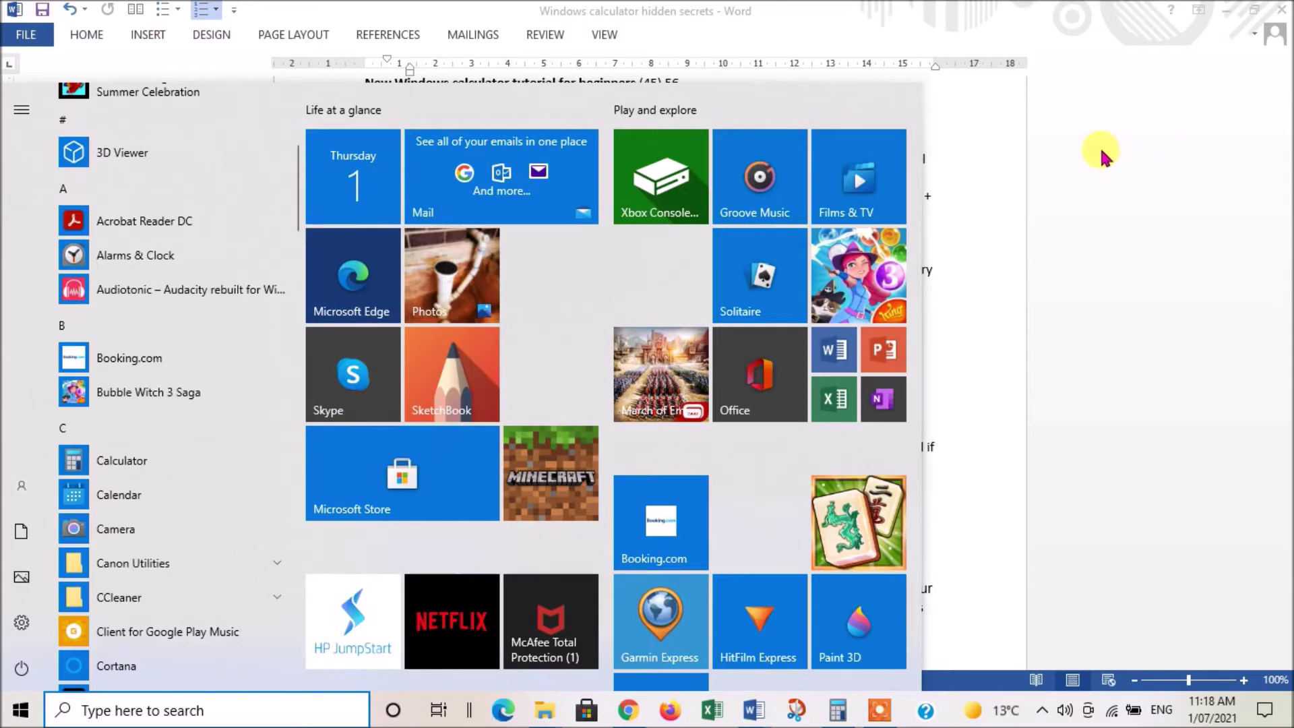
Step: Close Start and bring up the Standard Calculator from the taskbar
{"action": "key", "text": "Escape"}
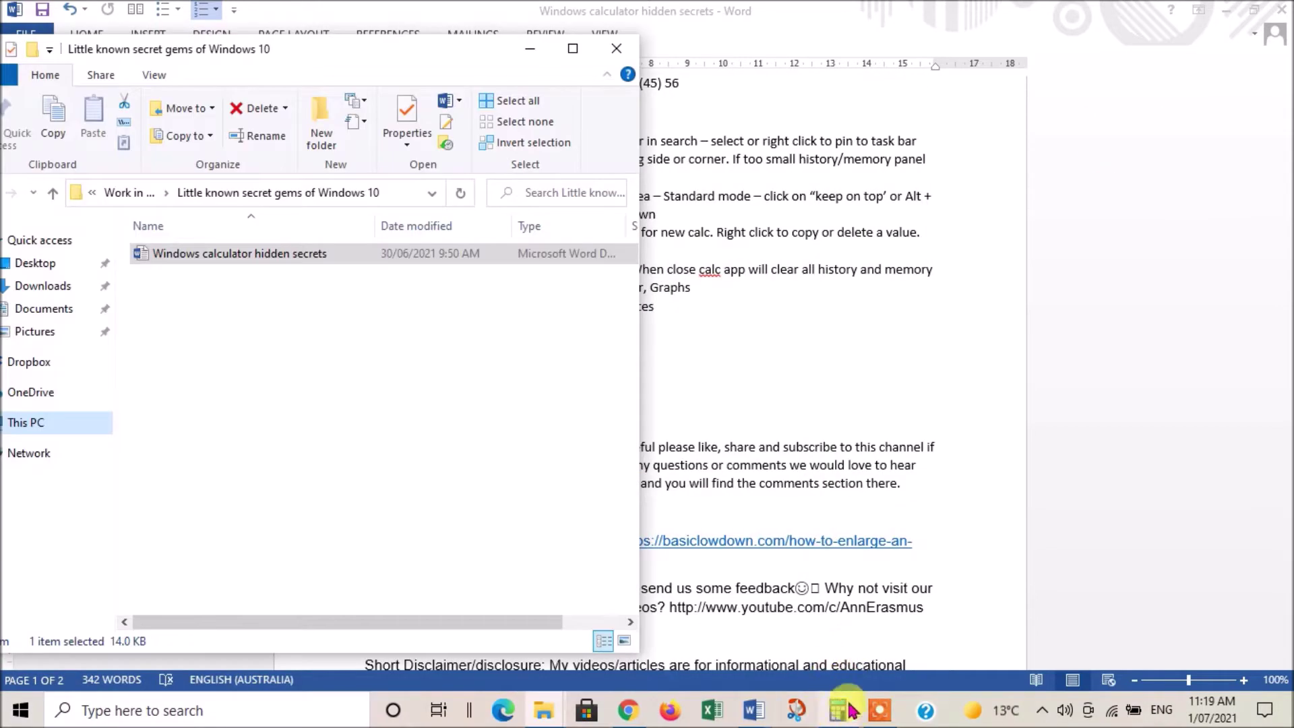
{"action": "mouse_move", "coordinate": [836, 716]}
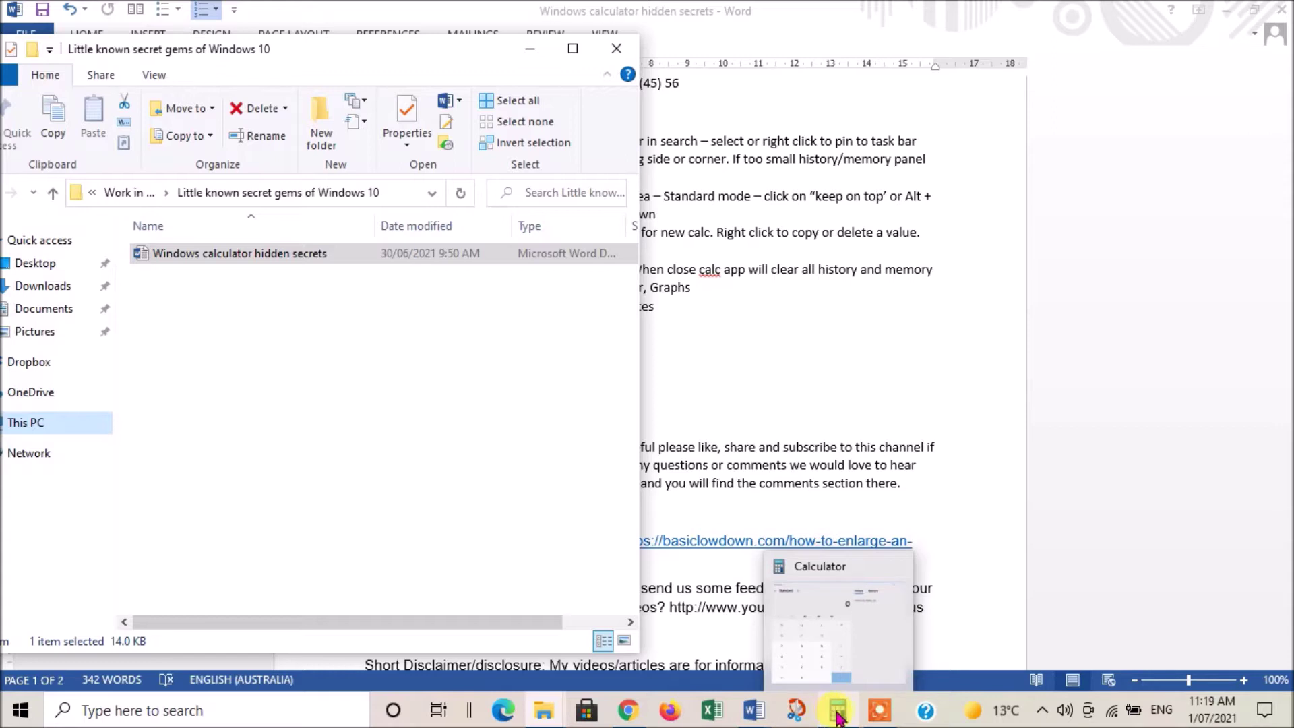
{"action": "left_click", "coordinate": [837, 716]}
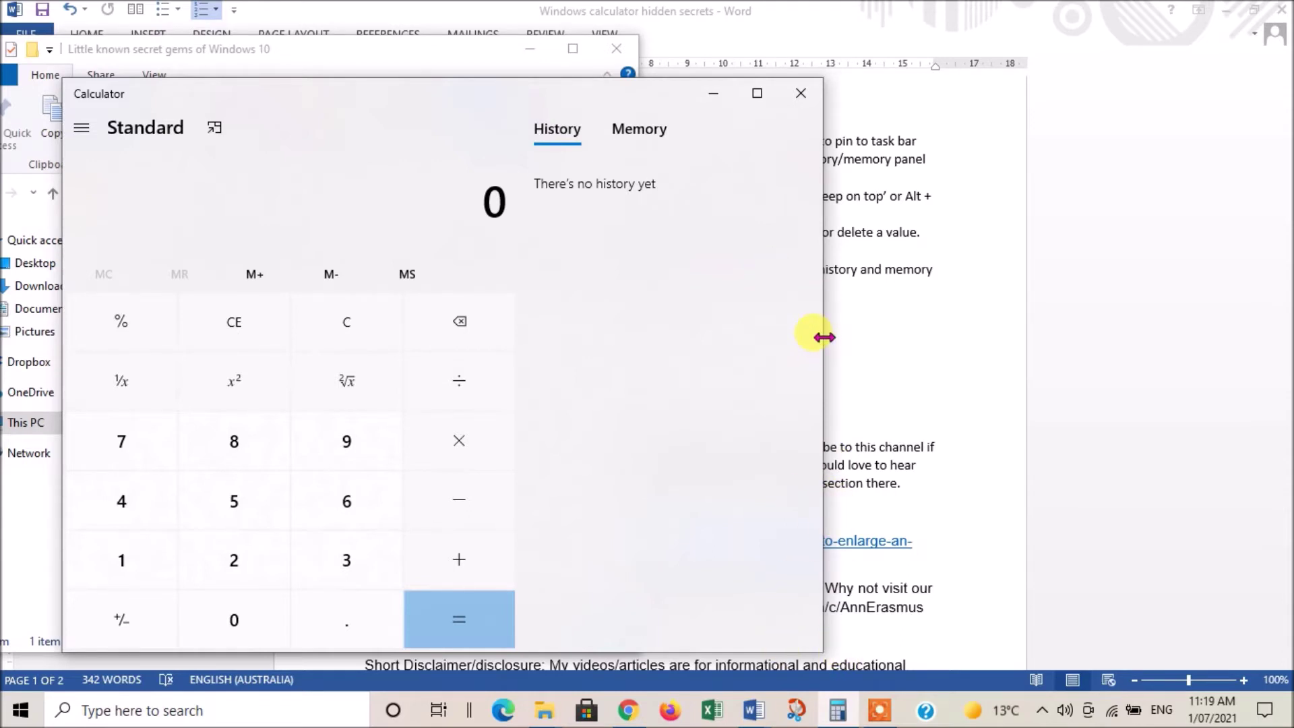
Step: Widen, then slightly narrow the Calculator window, and switch it to compact keep-on-top mode
{"action": "left_click_drag", "start_coordinate": [823, 337], "coordinate": [909, 341]}
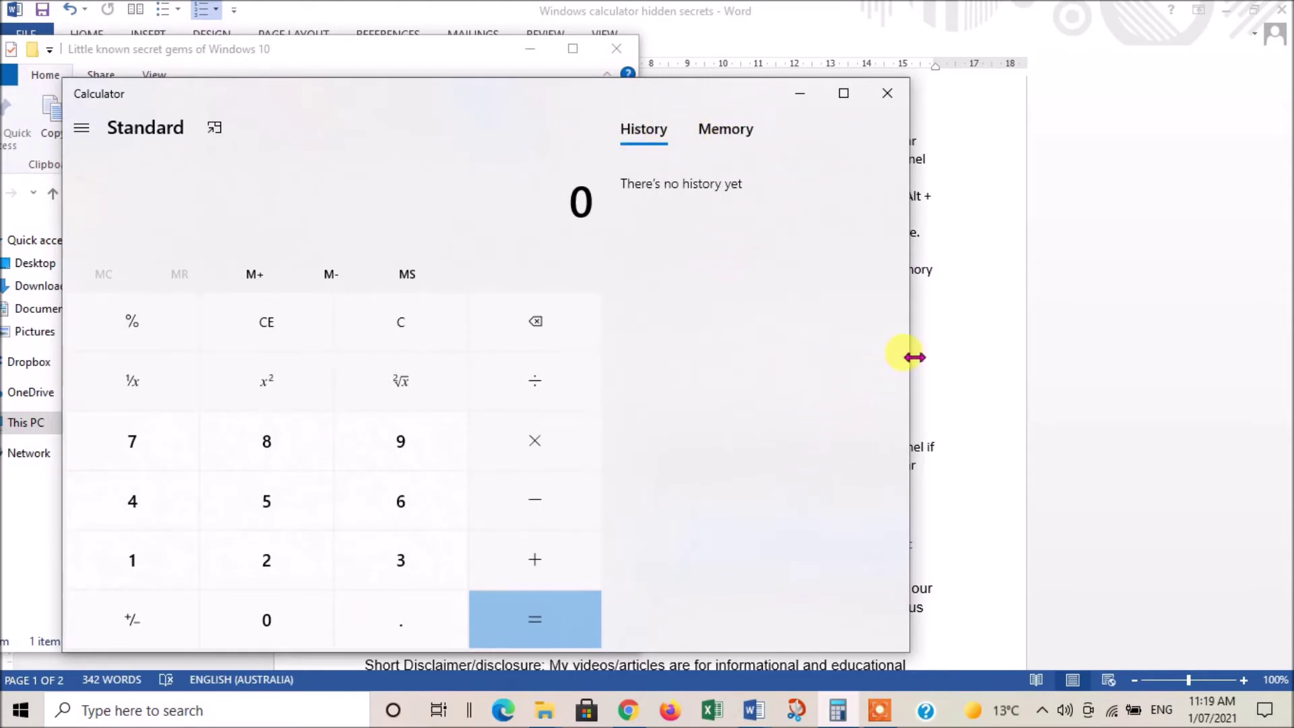
{"action": "left_click_drag", "start_coordinate": [914, 358], "coordinate": [872, 367]}
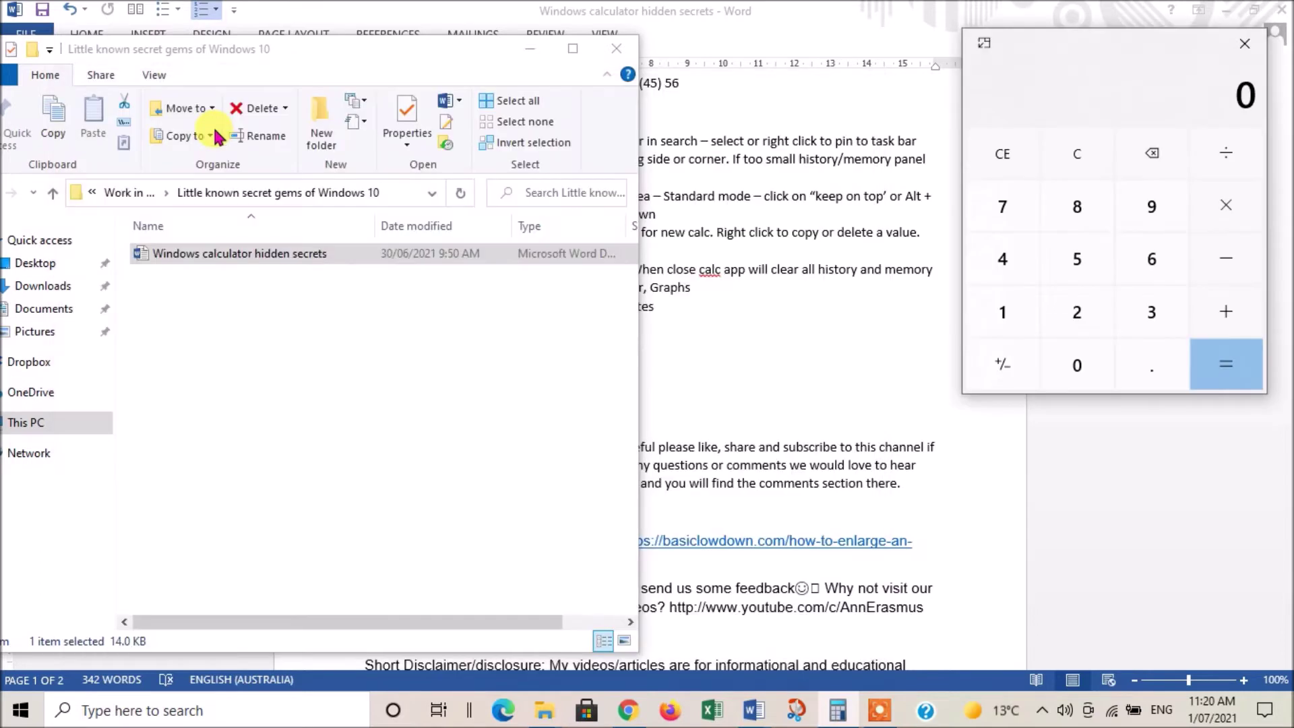
{"action": "left_click", "coordinate": [215, 132]}
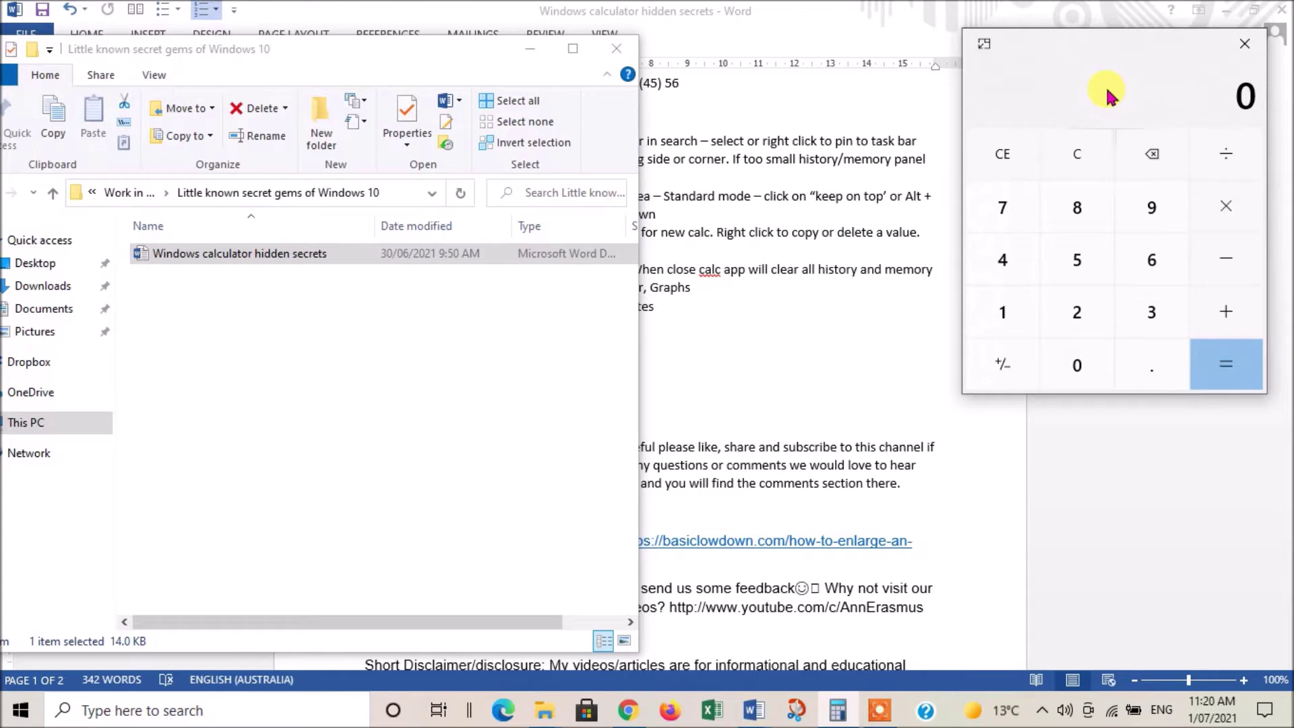
Step: Switch the compact calculator back to full Standard view with the History panel
{"action": "left_click", "coordinate": [985, 46]}
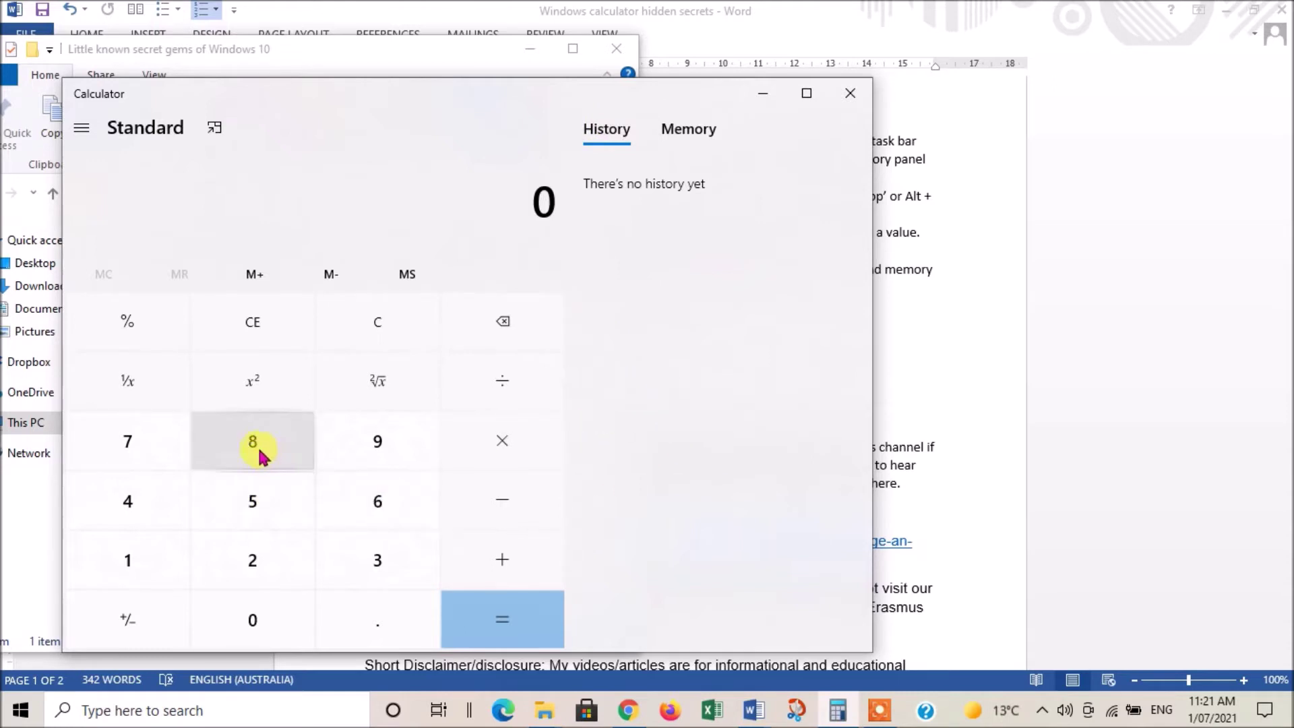
Step: Calculate 89 × 2 = 178 and then 7 × 4 = 28
{"action": "left_click", "coordinate": [376, 439]}
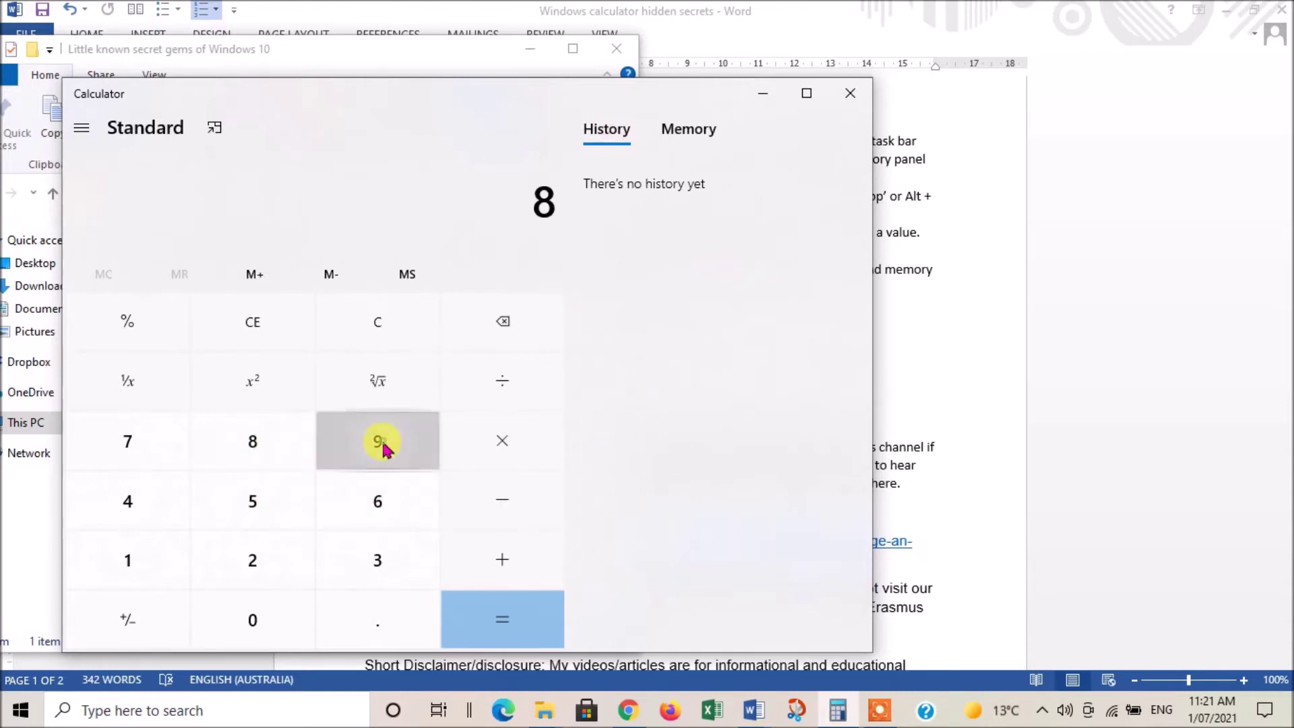
{"action": "left_click", "coordinate": [519, 439]}
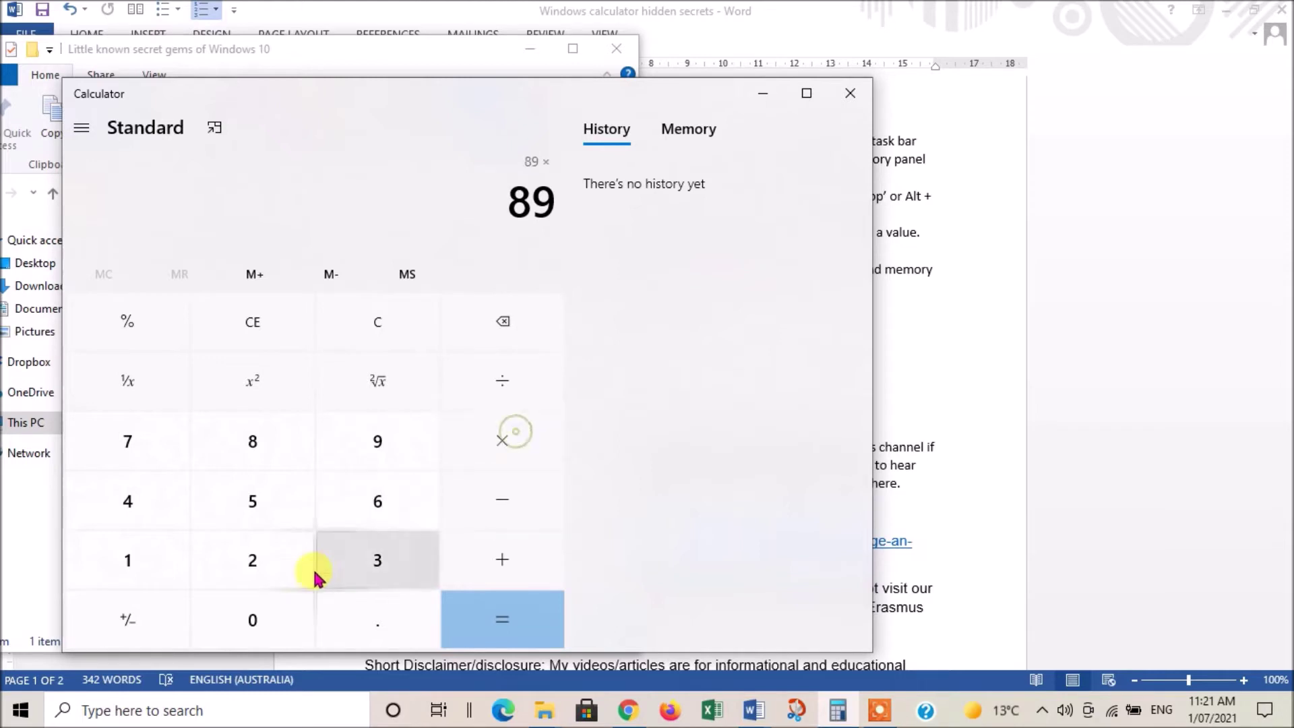
{"action": "left_click", "coordinate": [262, 559]}
{"action": "left_click", "coordinate": [466, 626]}
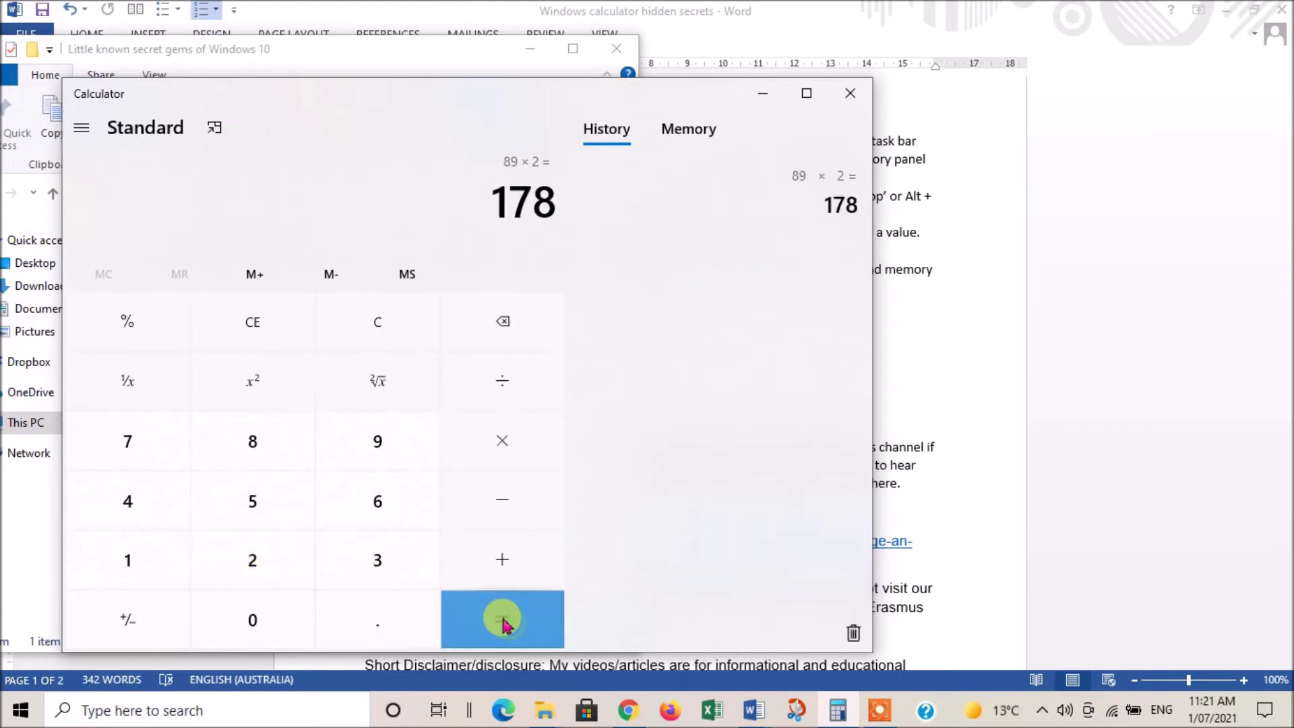
{"action": "left_click", "coordinate": [137, 441]}
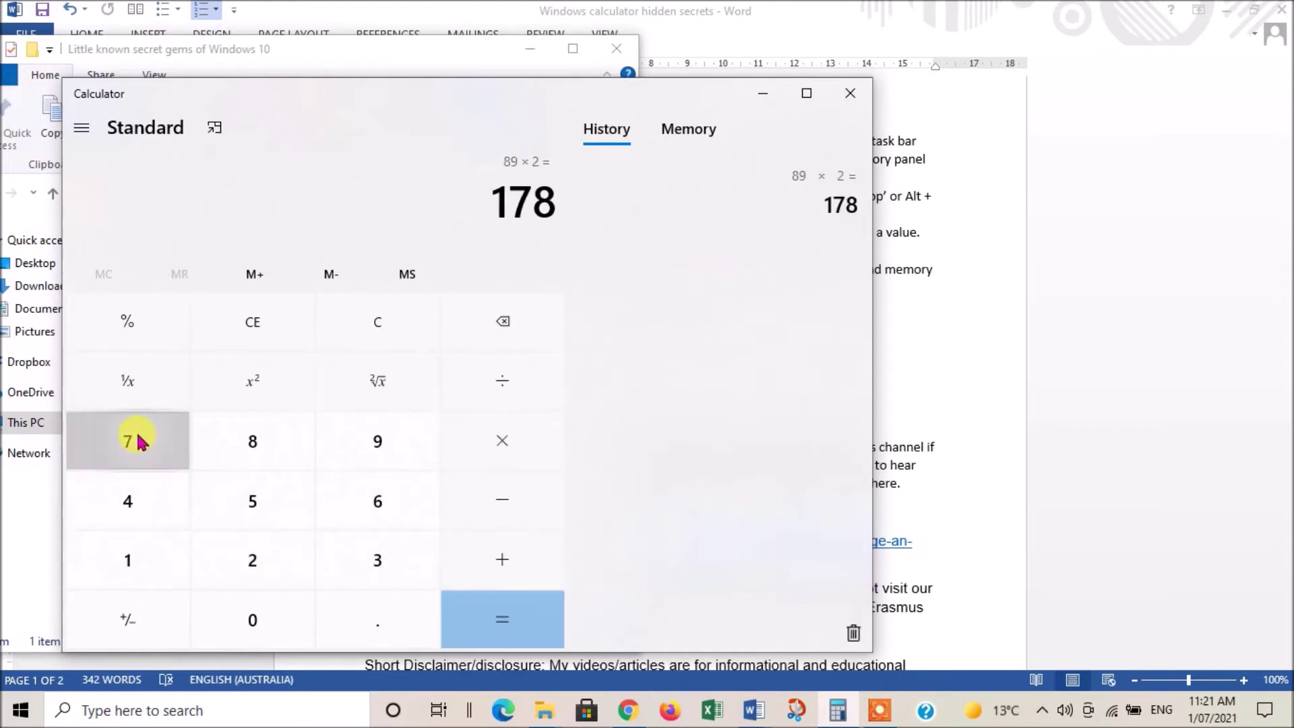
{"action": "left_click", "coordinate": [507, 439]}
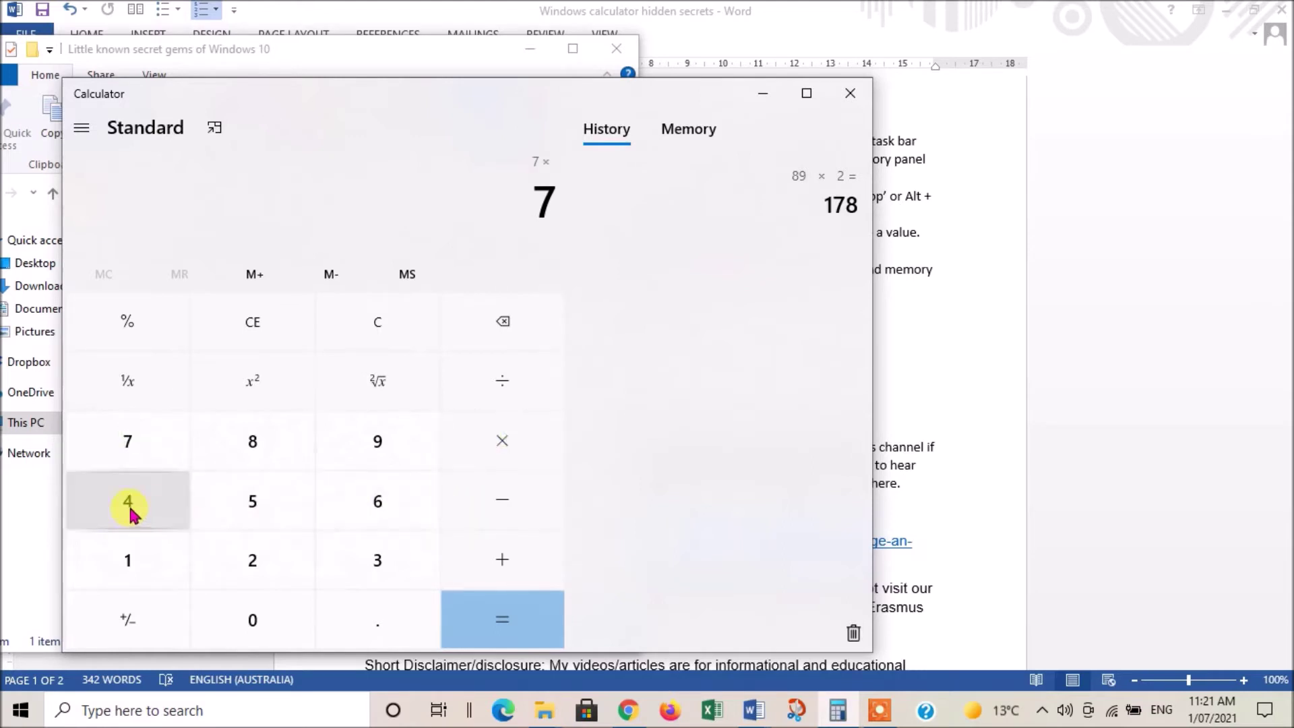
{"action": "left_click", "coordinate": [125, 504]}
{"action": "left_click", "coordinate": [525, 628]}
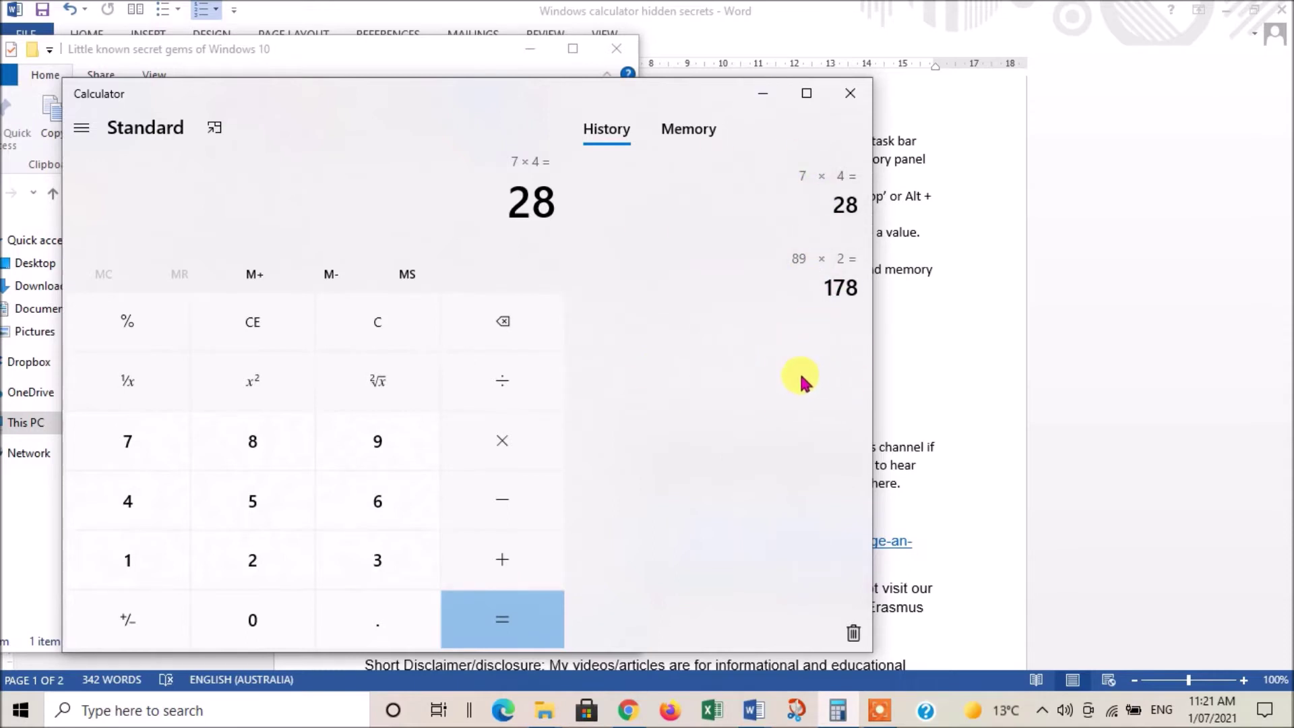
Step: Recall 178 from history and multiply it by 9 to get 1,602
{"action": "left_click", "coordinate": [746, 286]}
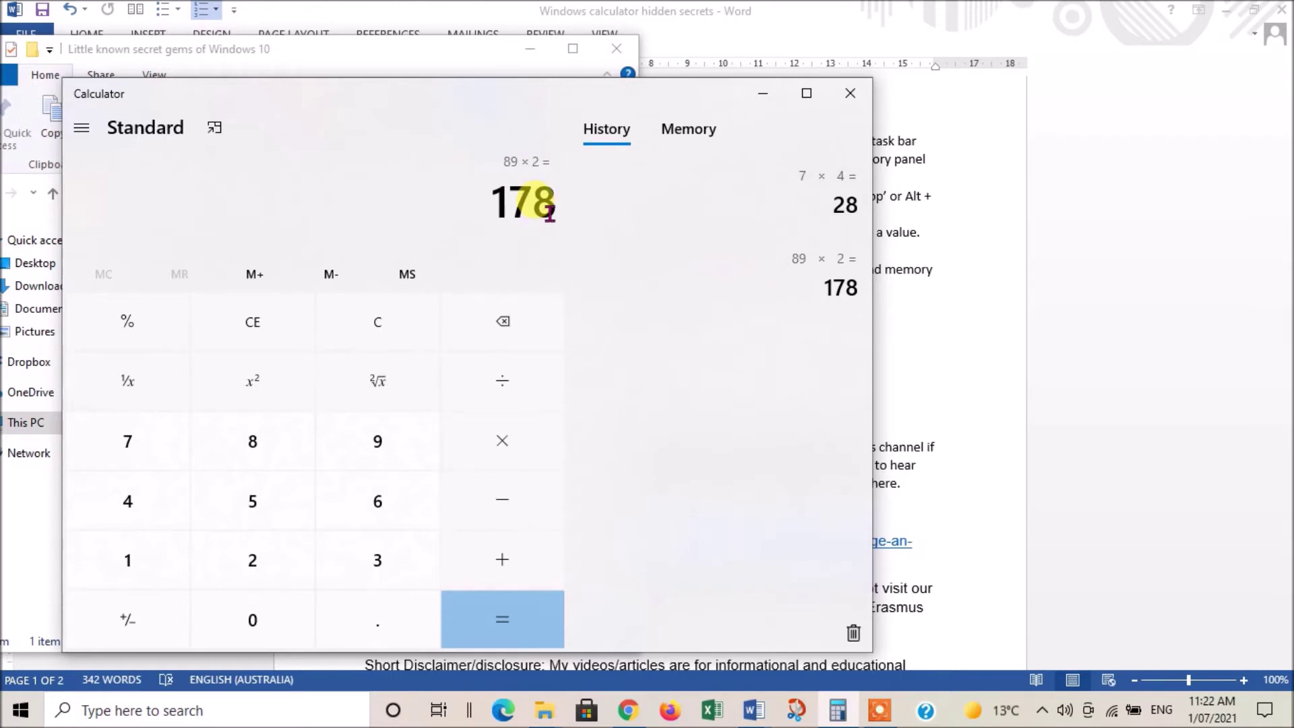
{"action": "left_click", "coordinate": [510, 445]}
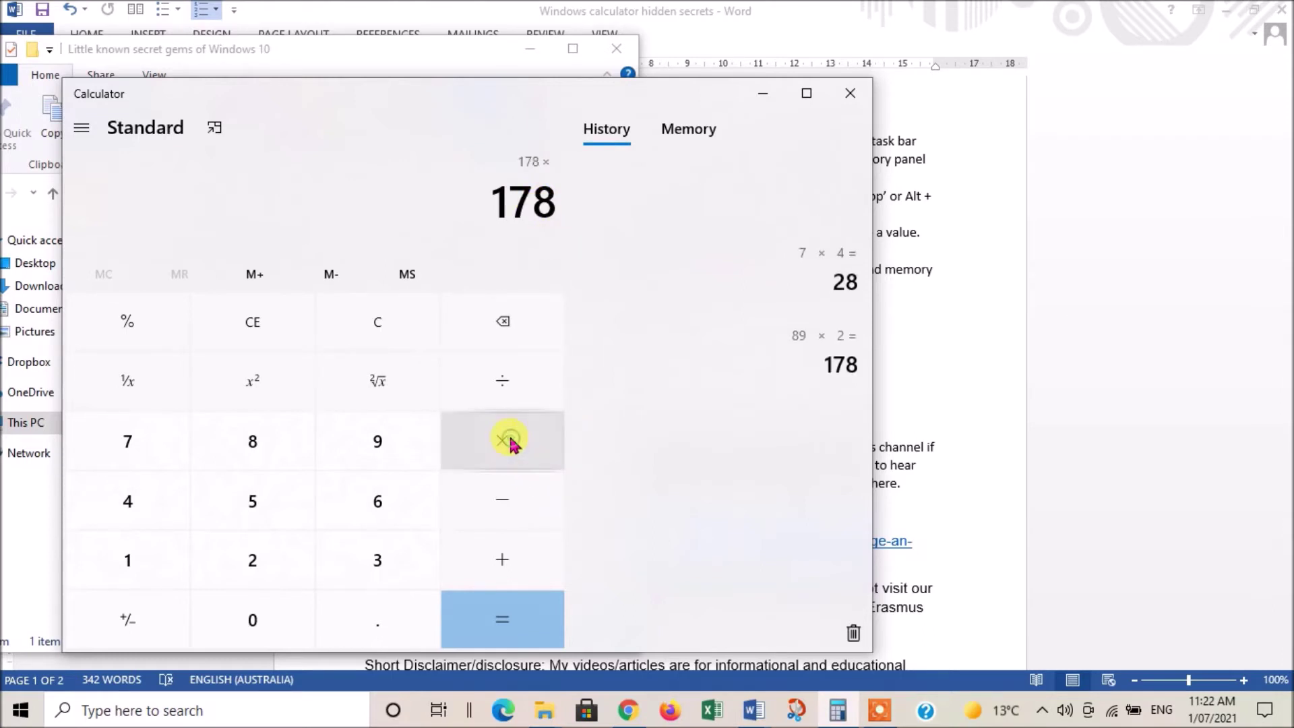
{"action": "left_click", "coordinate": [379, 445]}
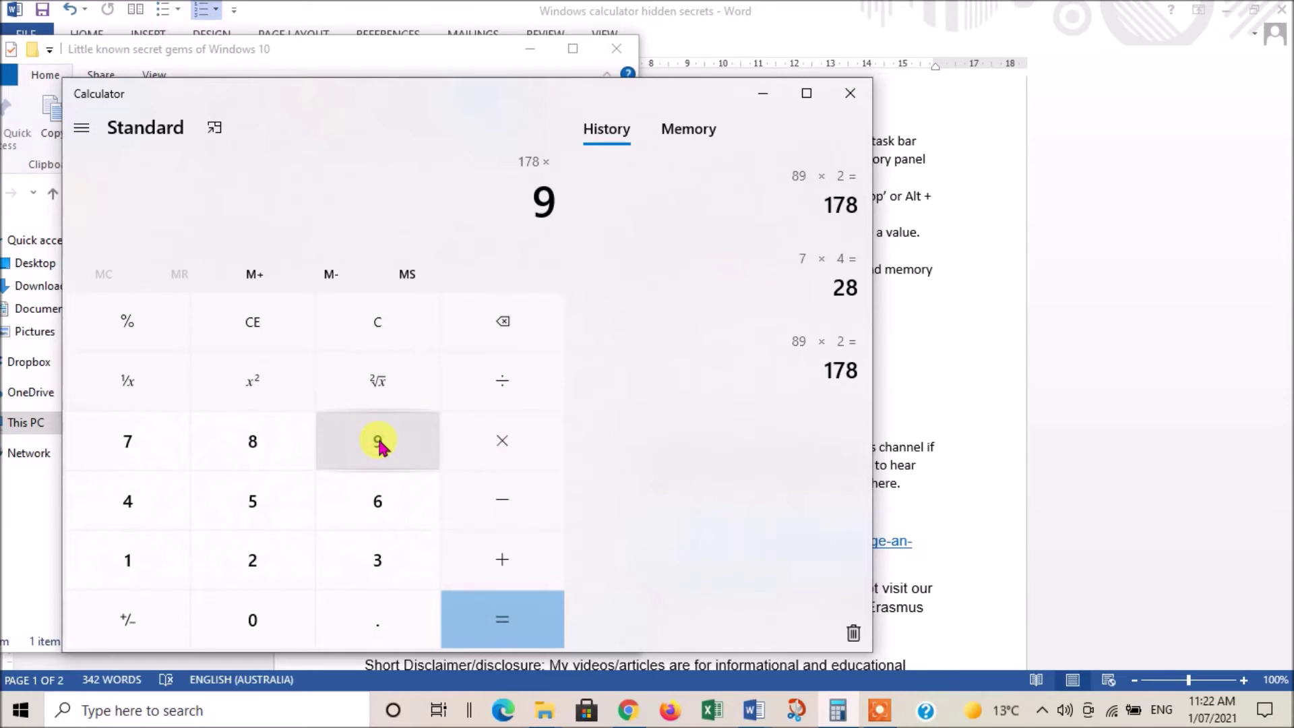
{"action": "key", "text": "Return"}
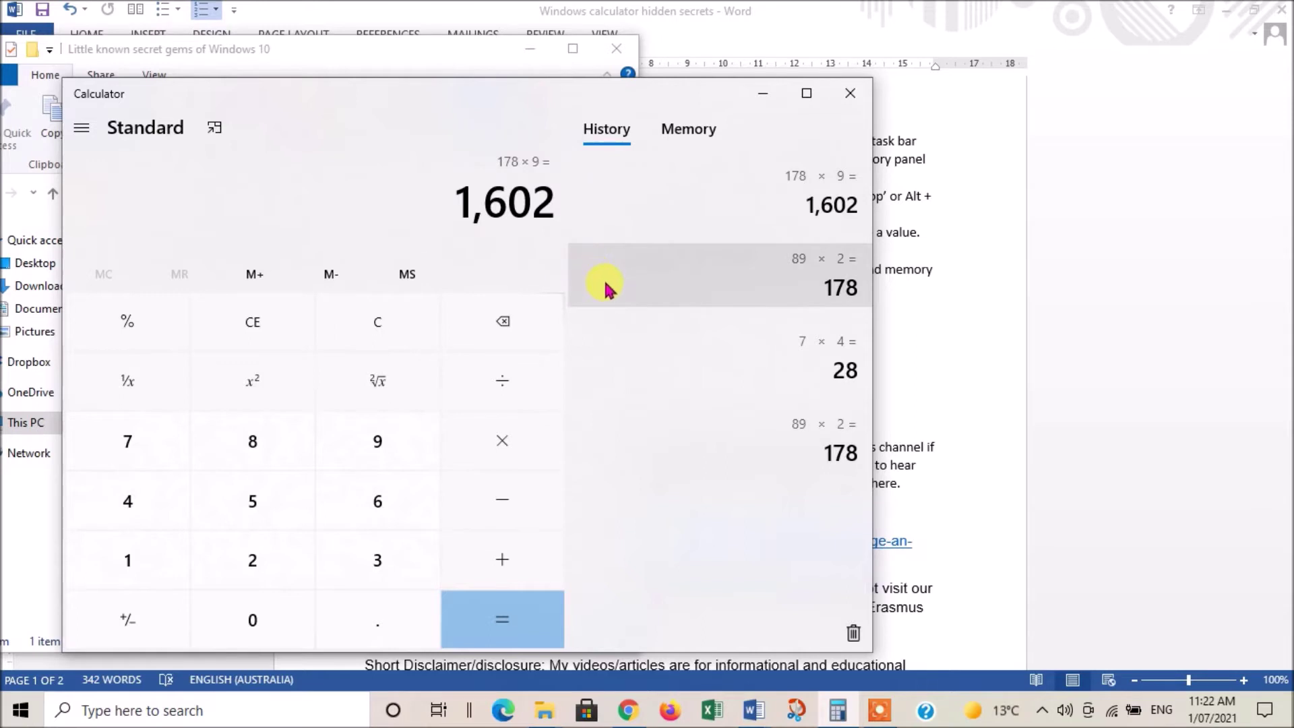
Step: Store 1,602 in memory, then add 8 with M+ and subtract 8 with M-
{"action": "left_click", "coordinate": [694, 135]}
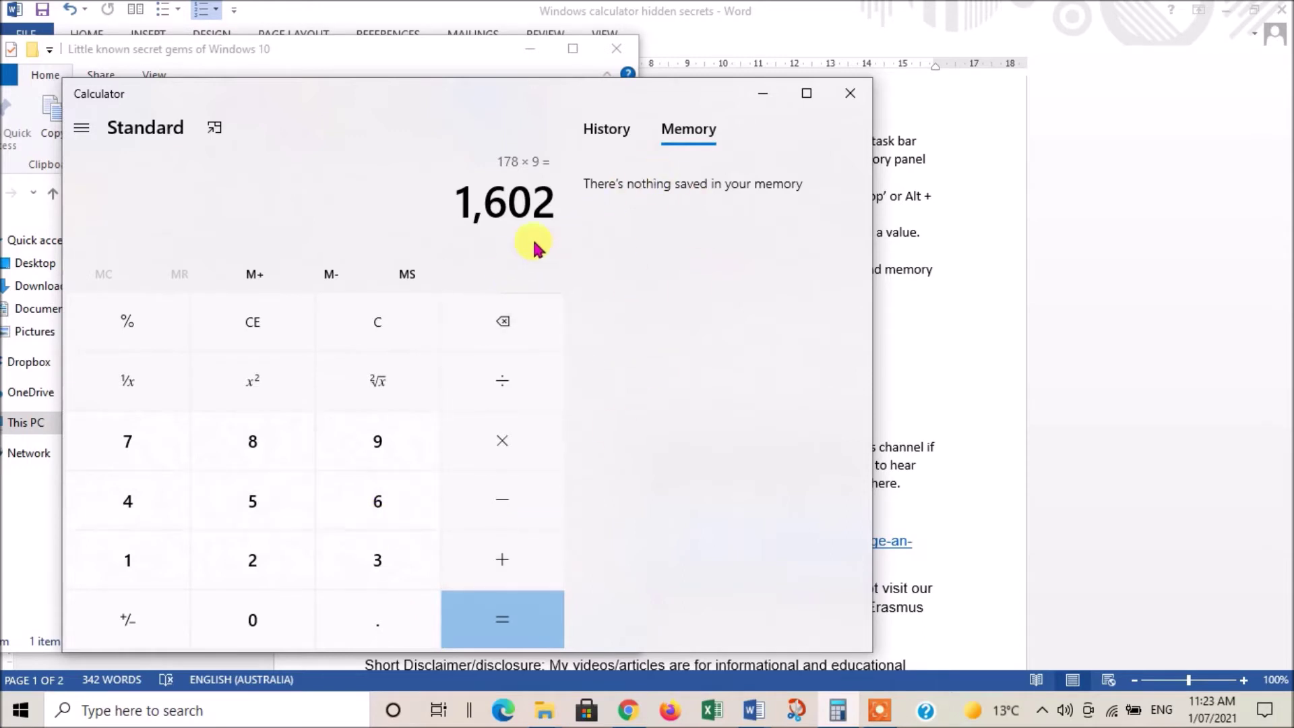
{"action": "left_click", "coordinate": [407, 278]}
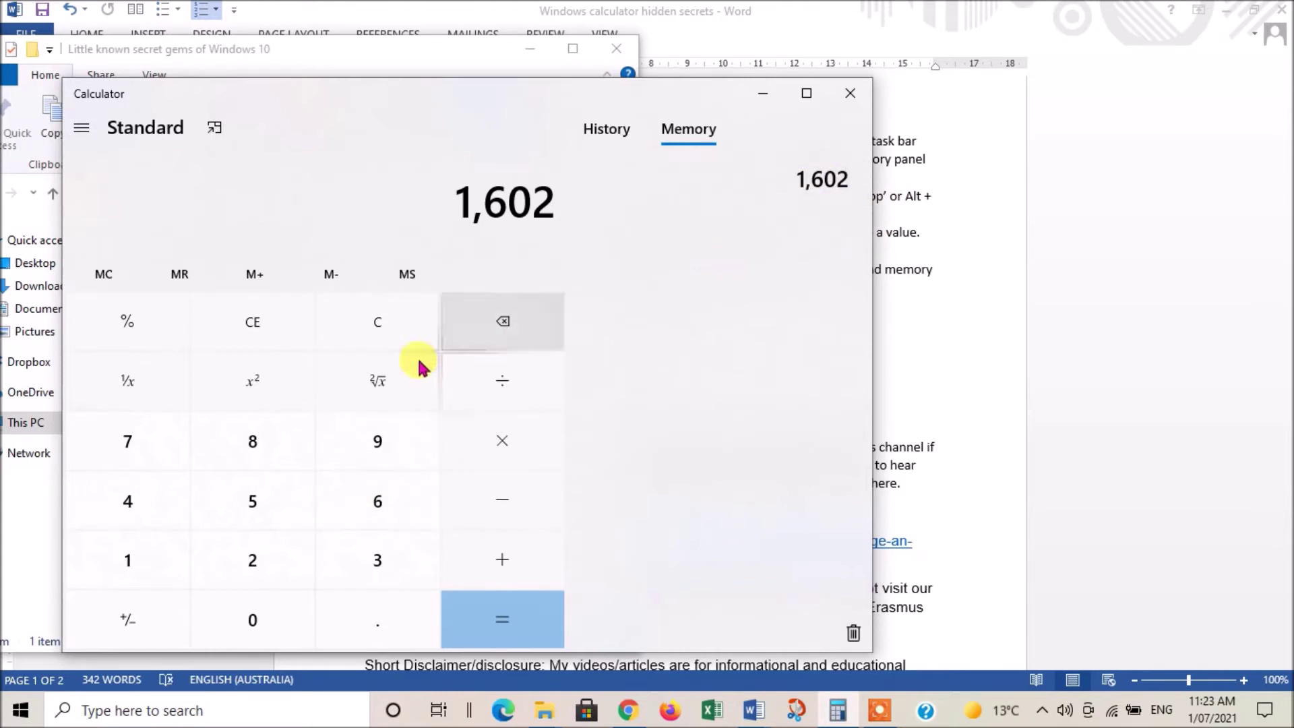
{"action": "left_click", "coordinate": [280, 447]}
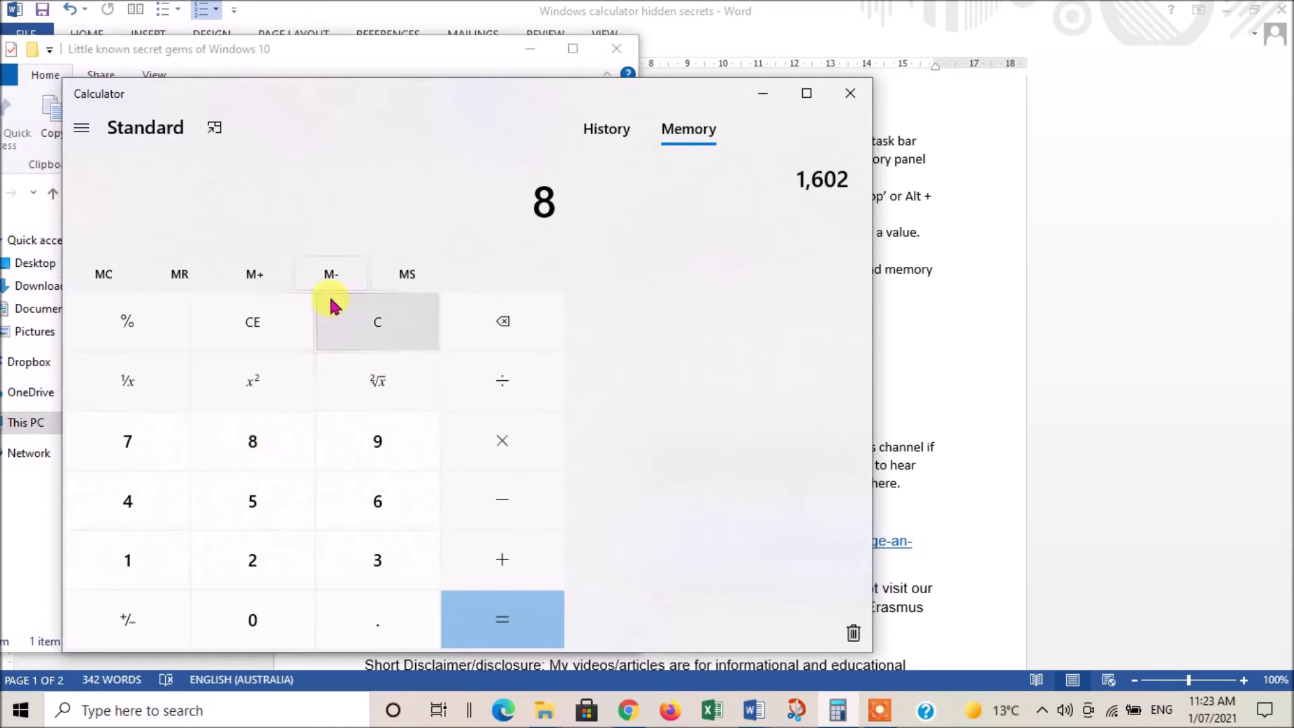
{"action": "left_click", "coordinate": [254, 281]}
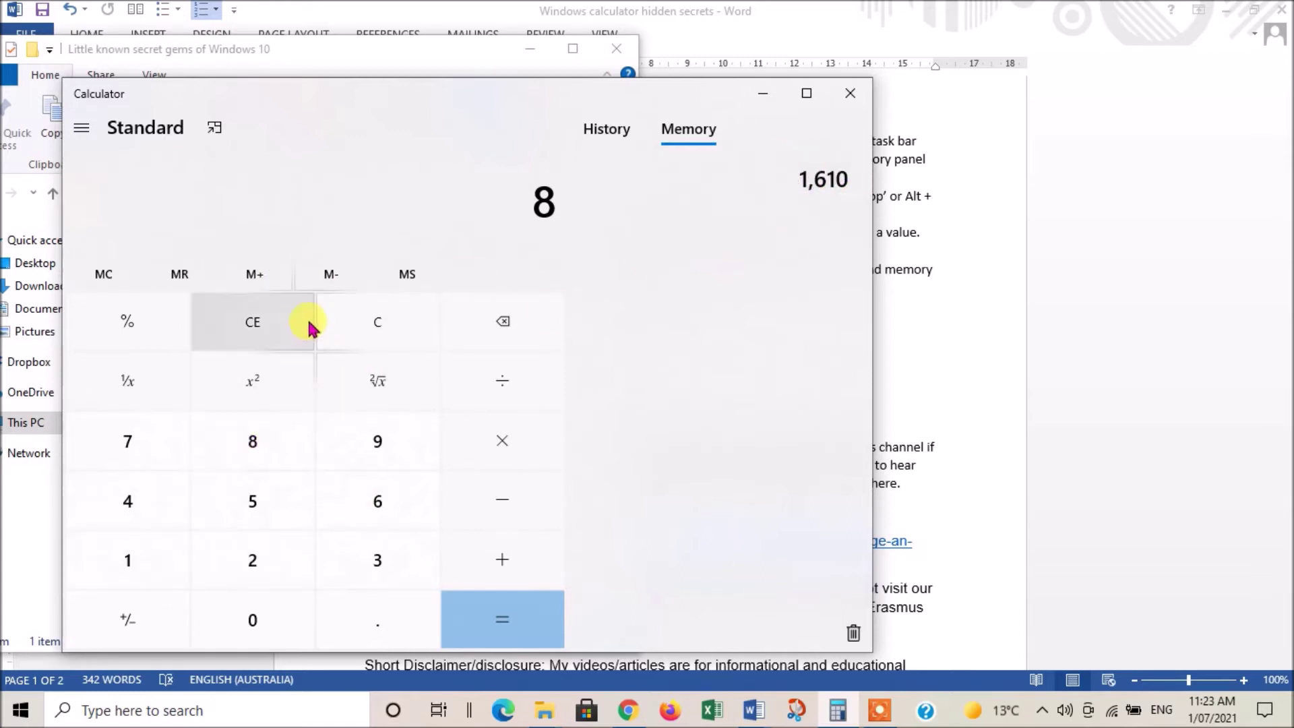
{"action": "left_click", "coordinate": [257, 443]}
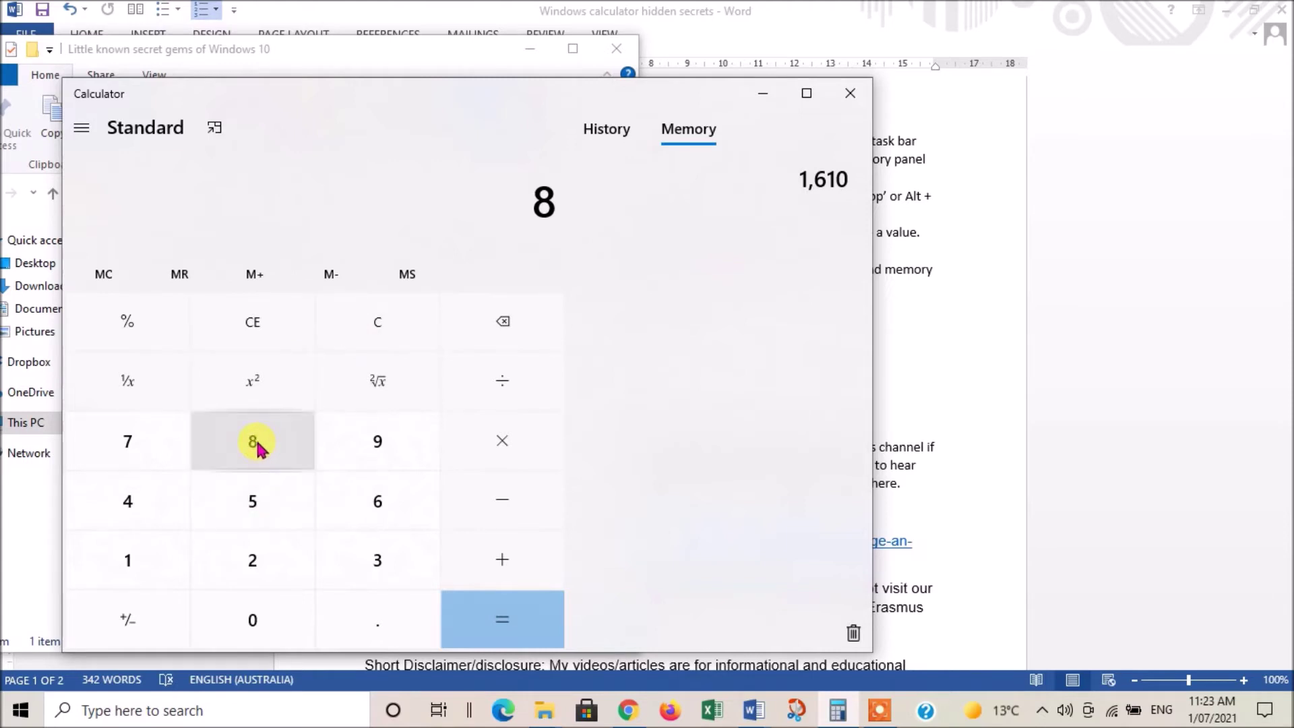
{"action": "left_click", "coordinate": [321, 279]}
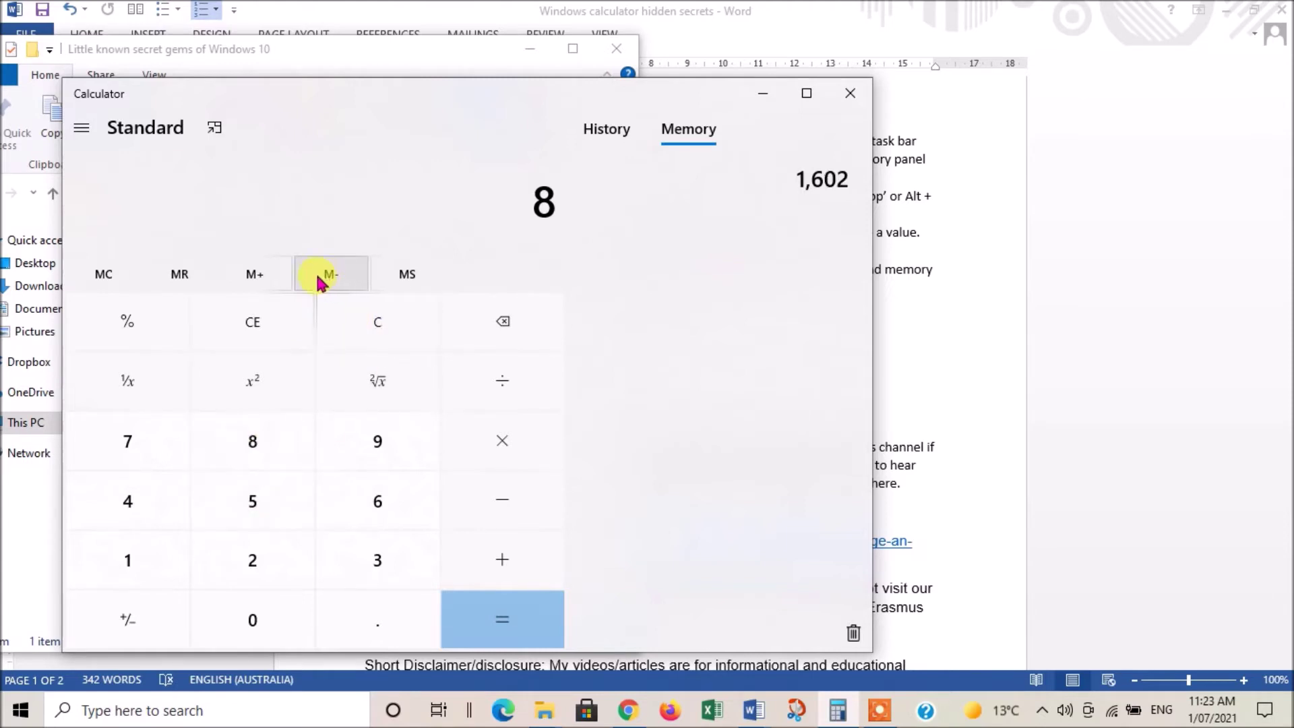
Step: Recall the stored 1,602 with MR, then clear all memory with MC
{"action": "mouse_move", "coordinate": [783, 187]}
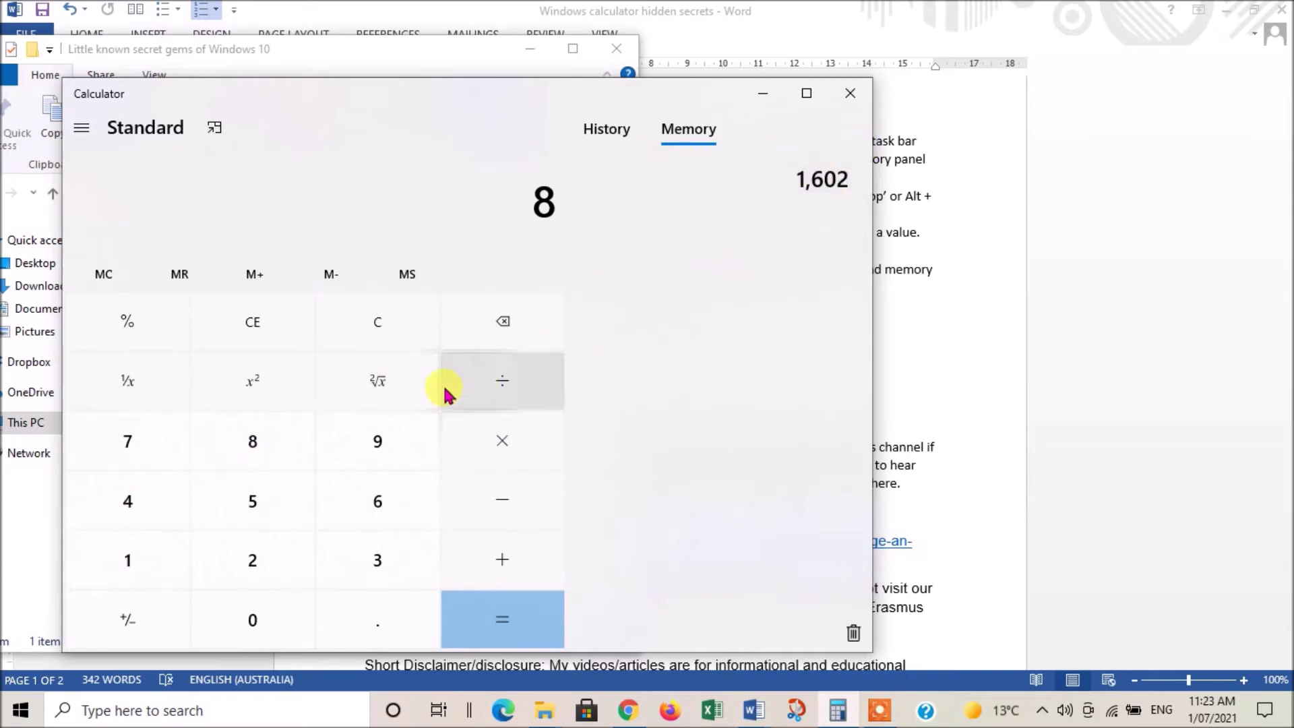
{"action": "left_click", "coordinate": [184, 273]}
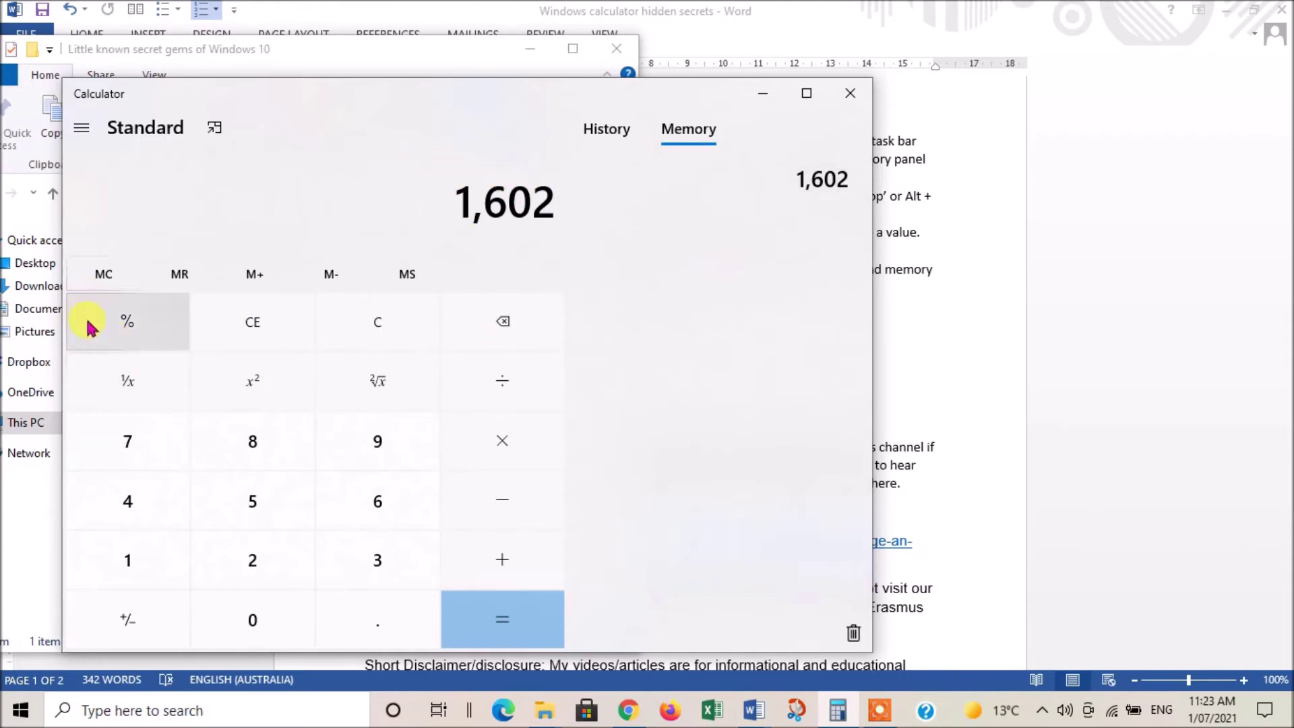
{"action": "left_click", "coordinate": [108, 277]}
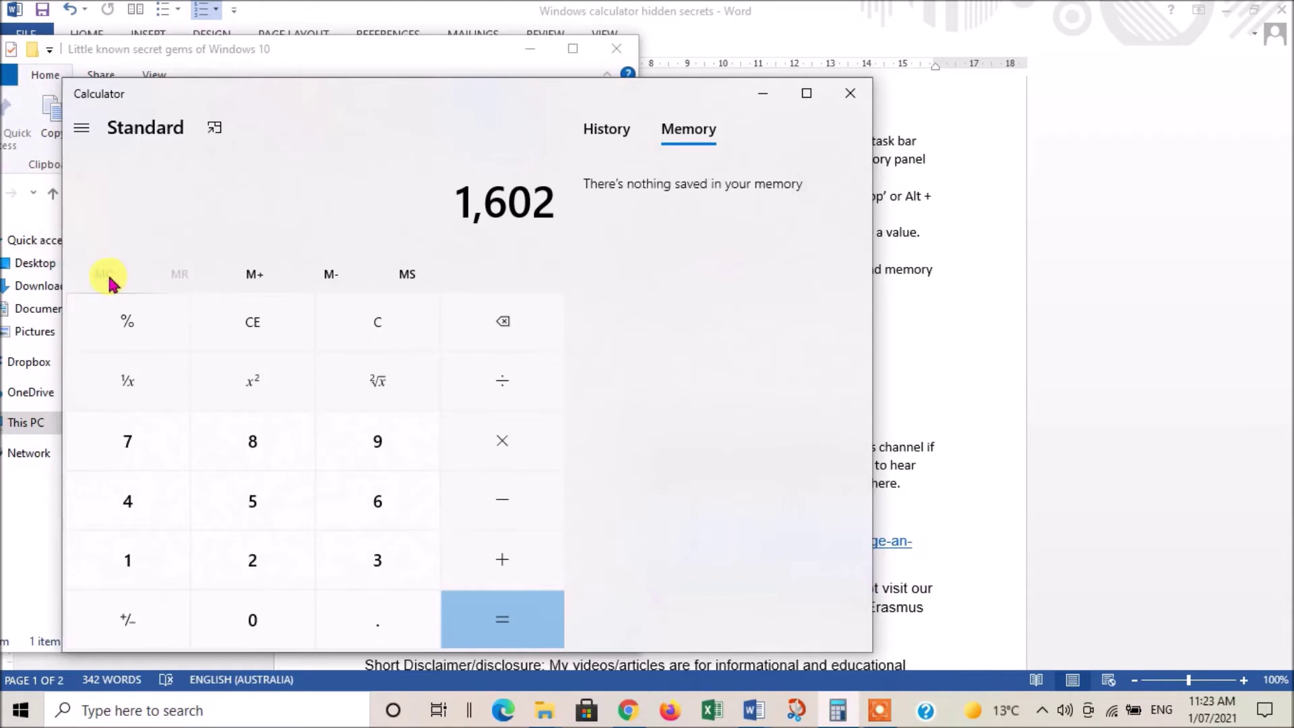
{"action": "left_click", "coordinate": [83, 128]}
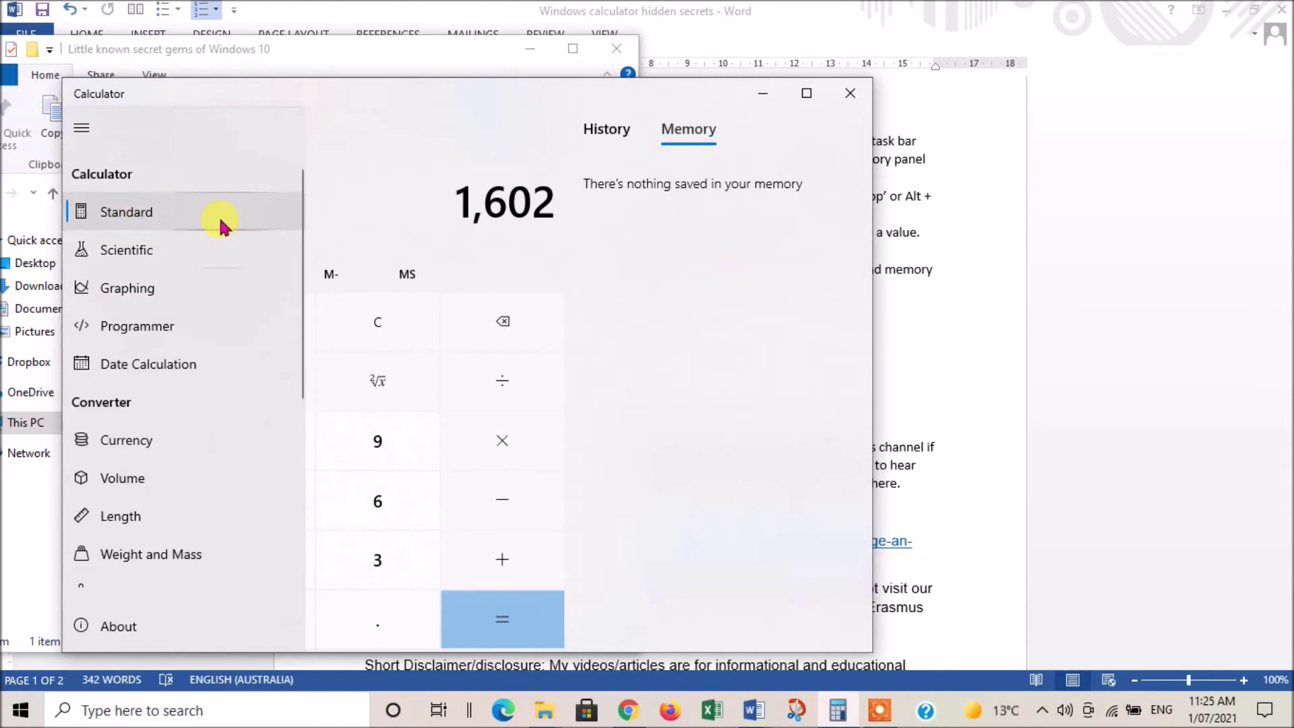
Step: Choose Scientific from the mode menu
{"action": "left_click", "coordinate": [194, 254]}
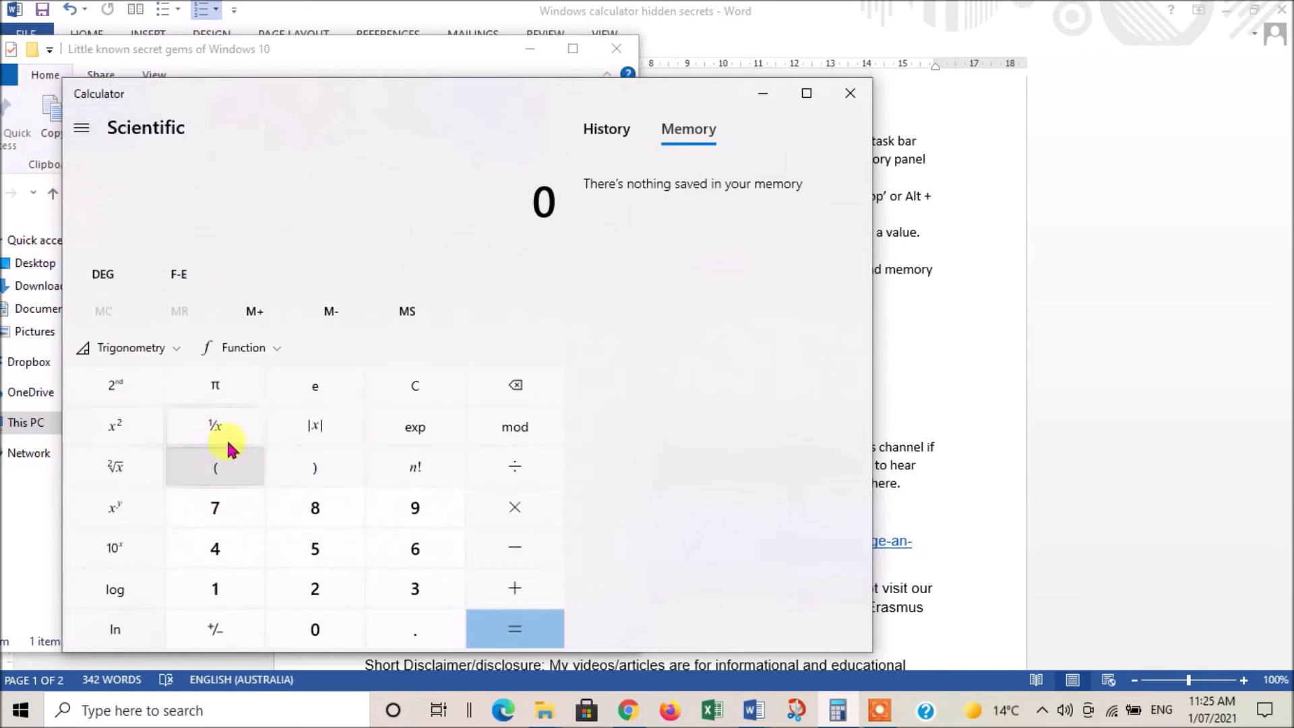
Step: Switch to Graphing mode, then to Programmer mode showing HEX, DEC, OCT and BIN
{"action": "left_click", "coordinate": [81, 128]}
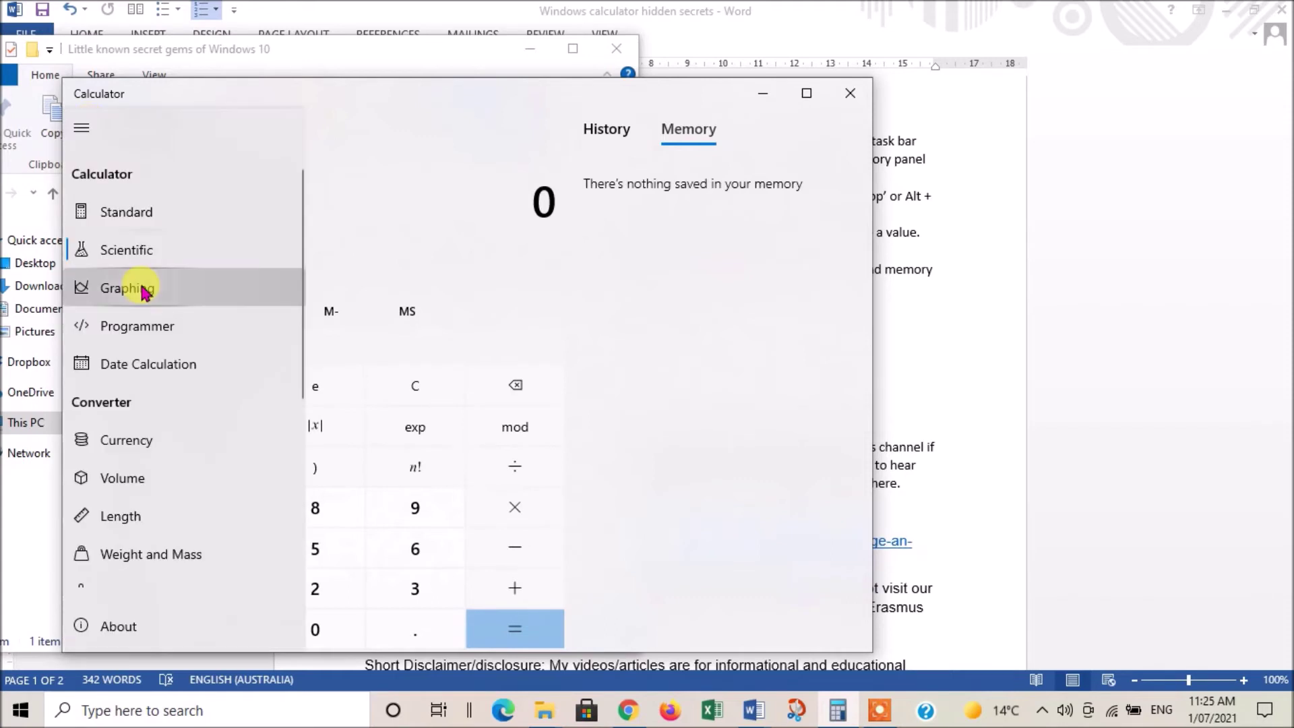
{"action": "left_click", "coordinate": [143, 291]}
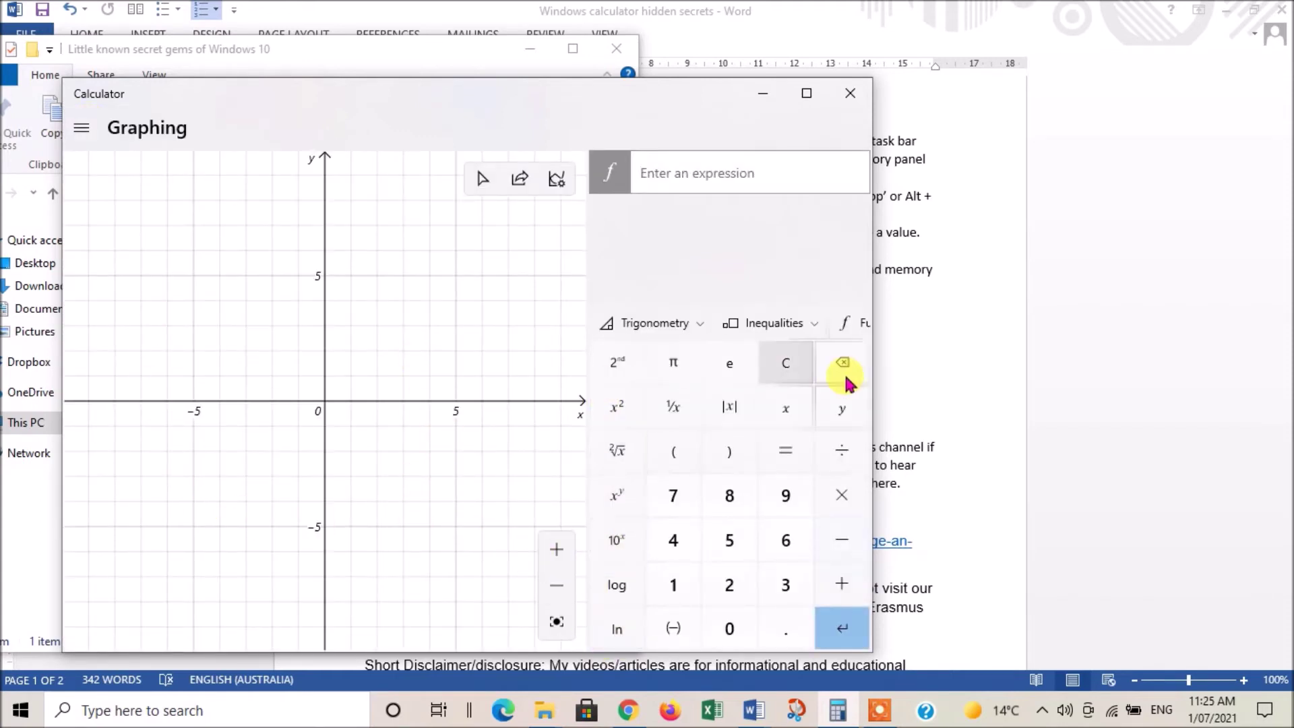
{"action": "mouse_move", "coordinate": [833, 331]}
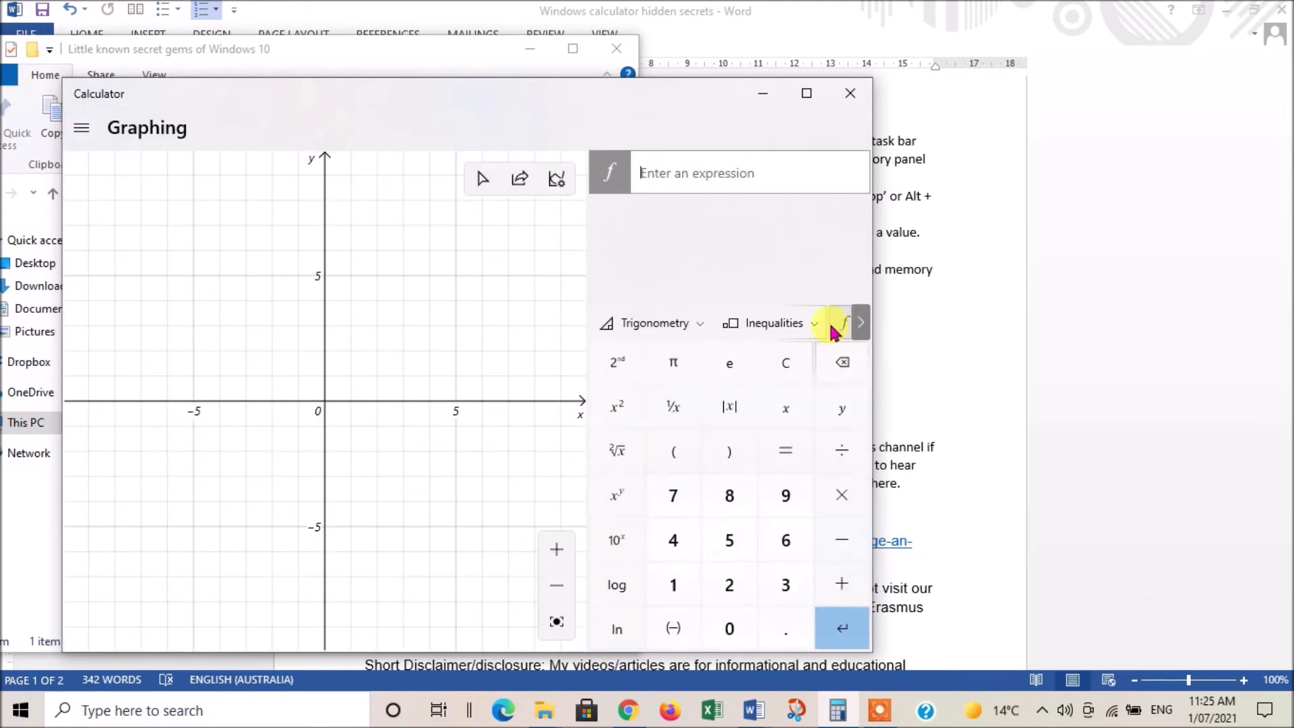
{"action": "left_click", "coordinate": [81, 130]}
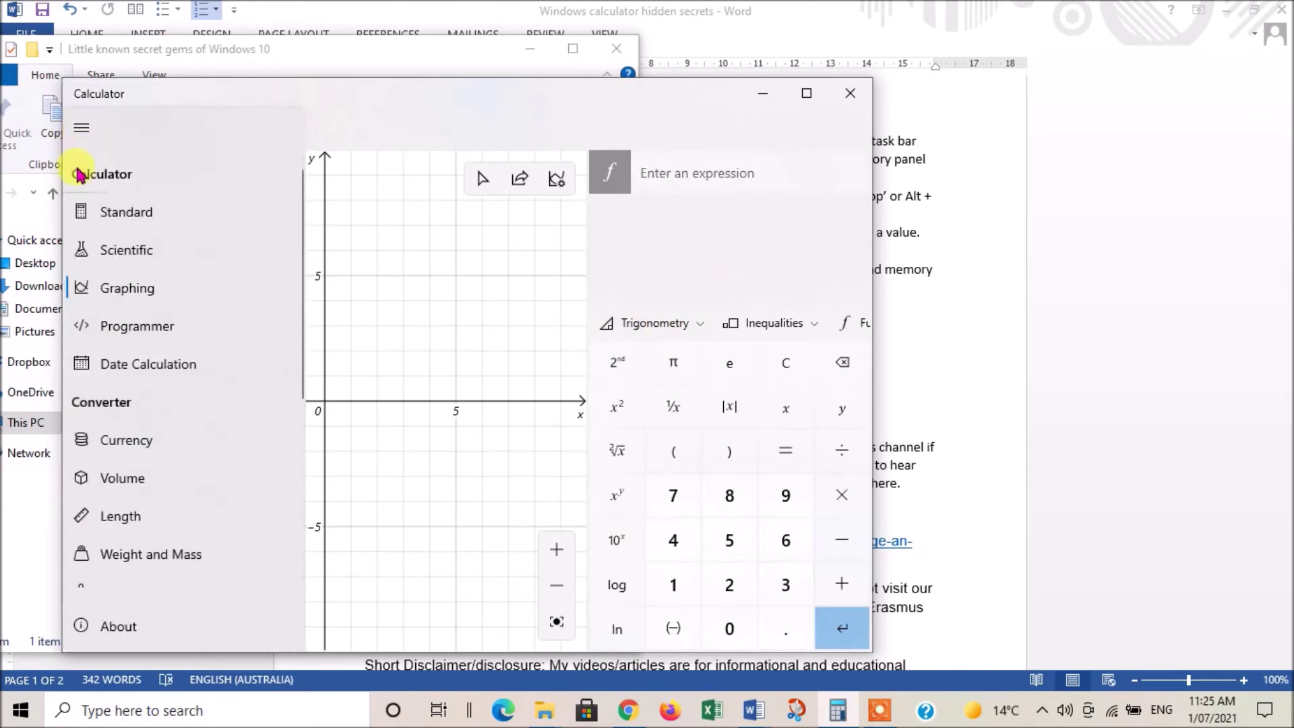
{"action": "left_click", "coordinate": [132, 335]}
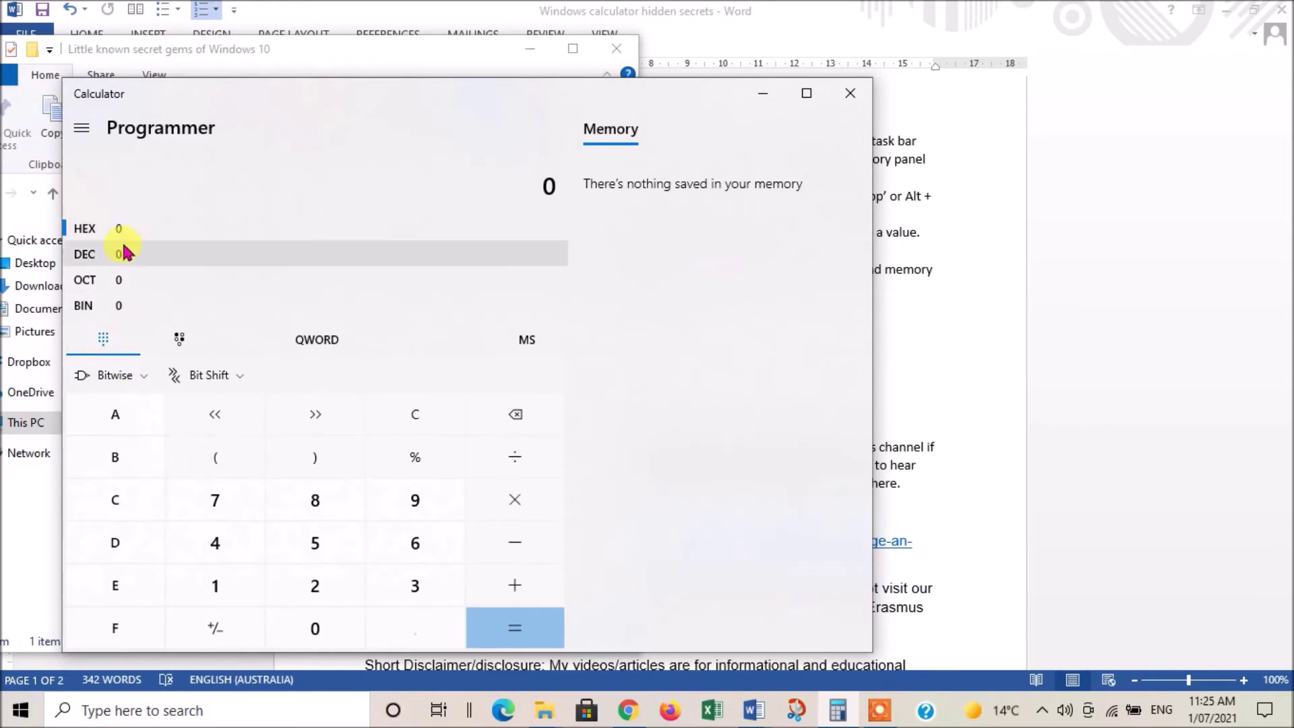
{"action": "left_click", "coordinate": [81, 128]}
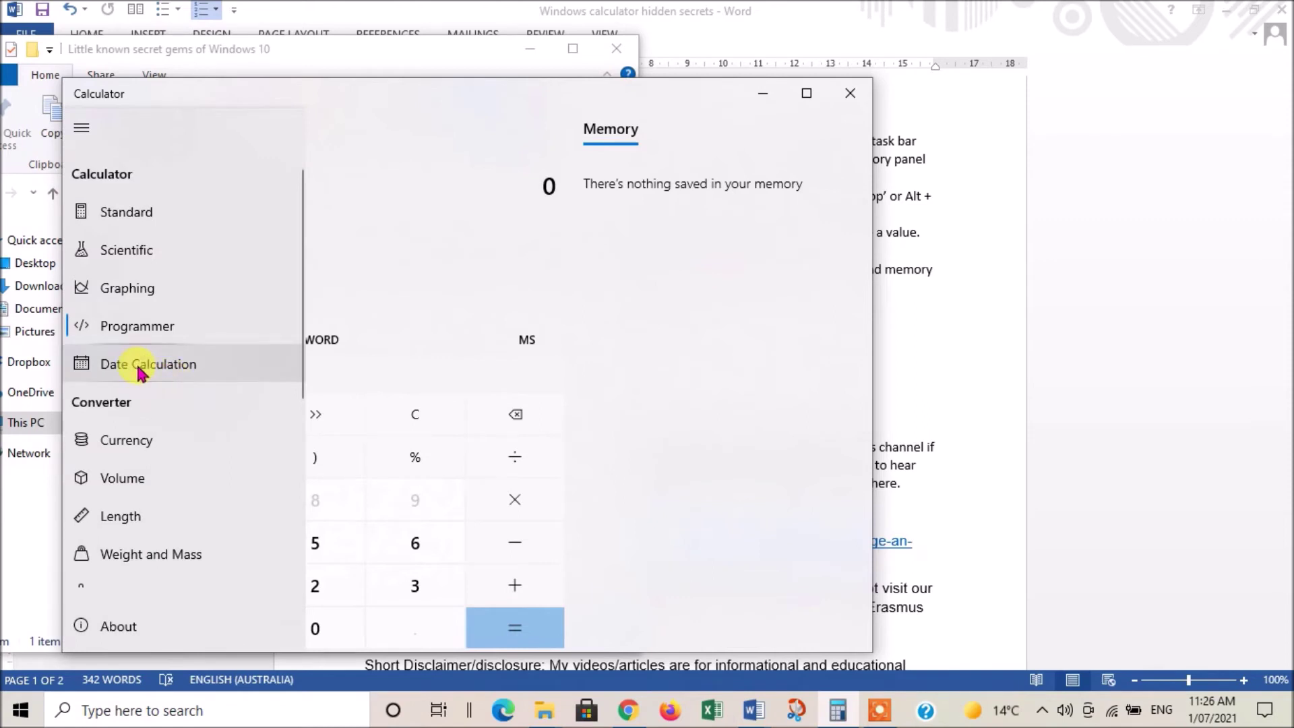
Step: Switch to Date Calculation and set the To date to 23 September 2021, giving 84 days
{"action": "left_click", "coordinate": [140, 370]}
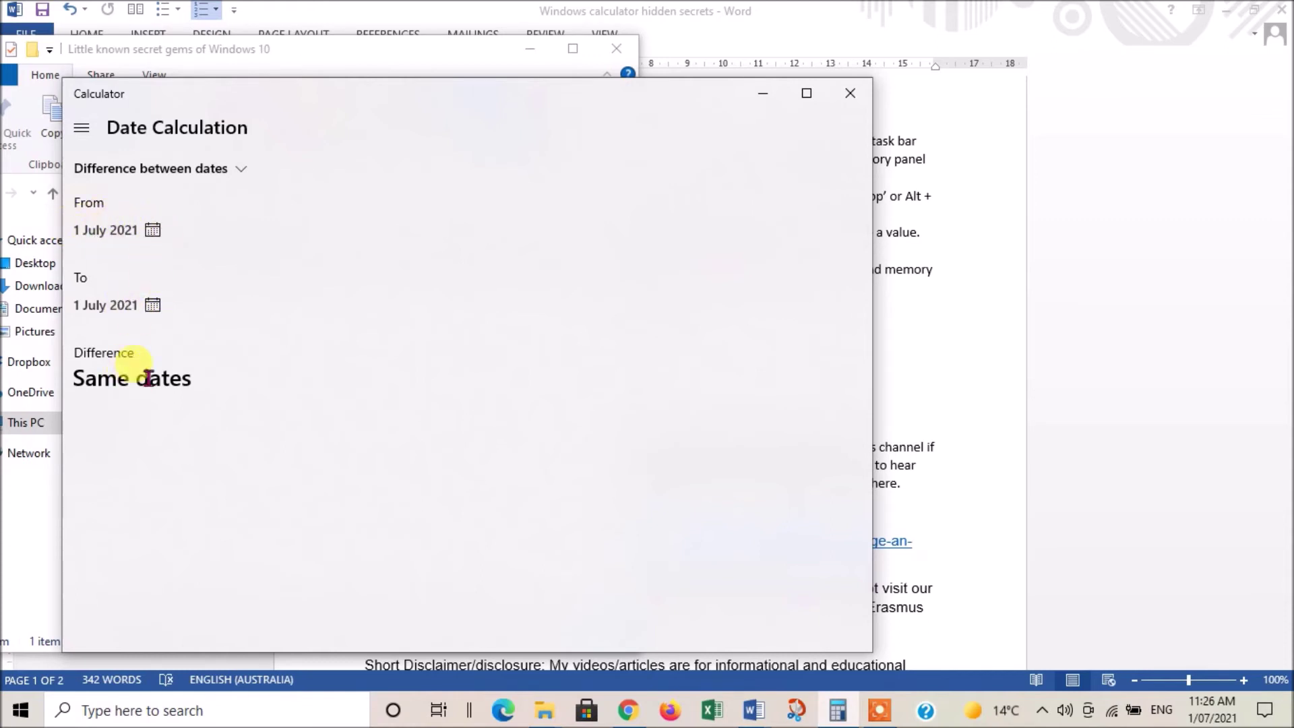
{"action": "left_click", "coordinate": [152, 307]}
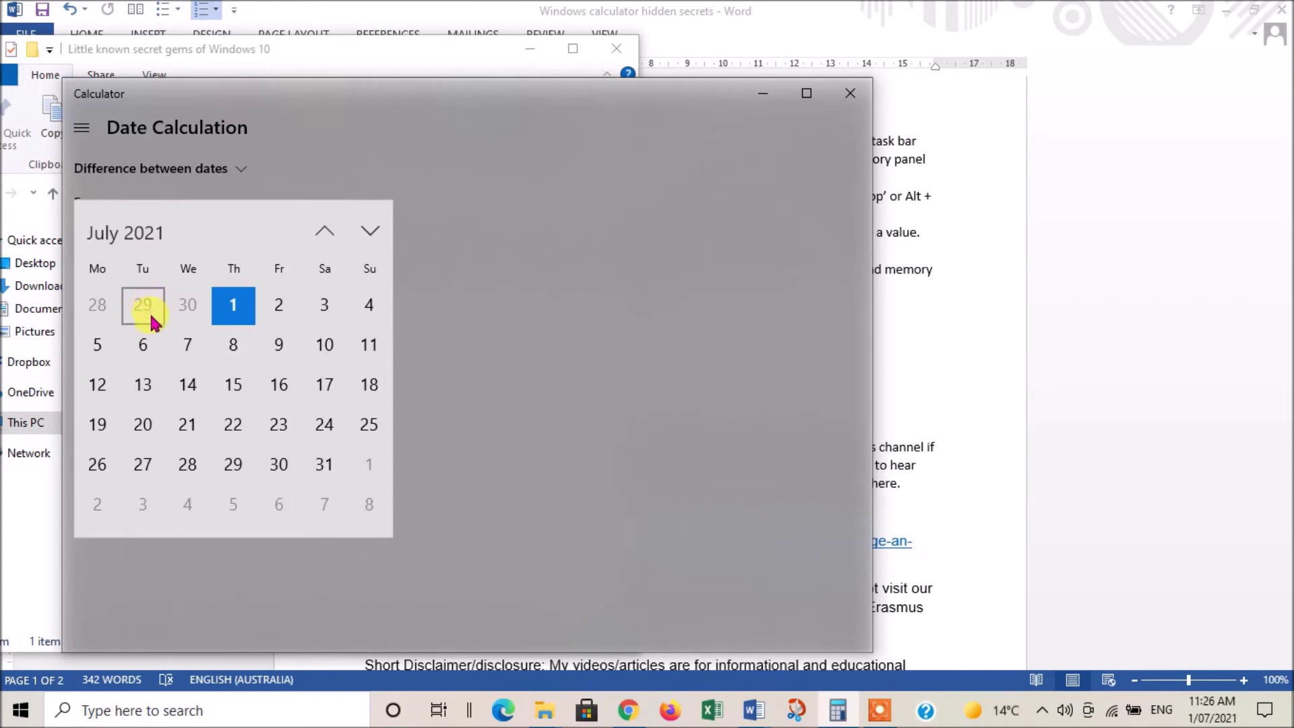
{"action": "left_click", "coordinate": [370, 232]}
{"action": "left_click", "coordinate": [370, 232]}
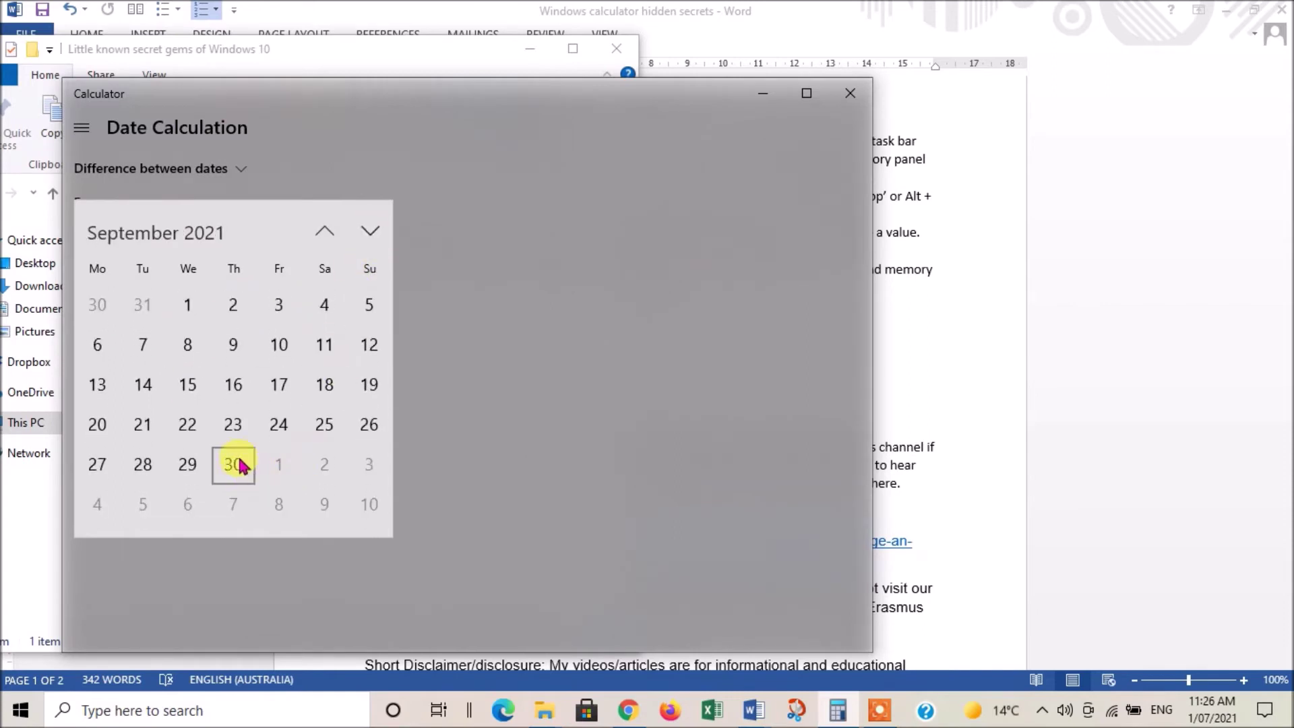
{"action": "left_click", "coordinate": [233, 424]}
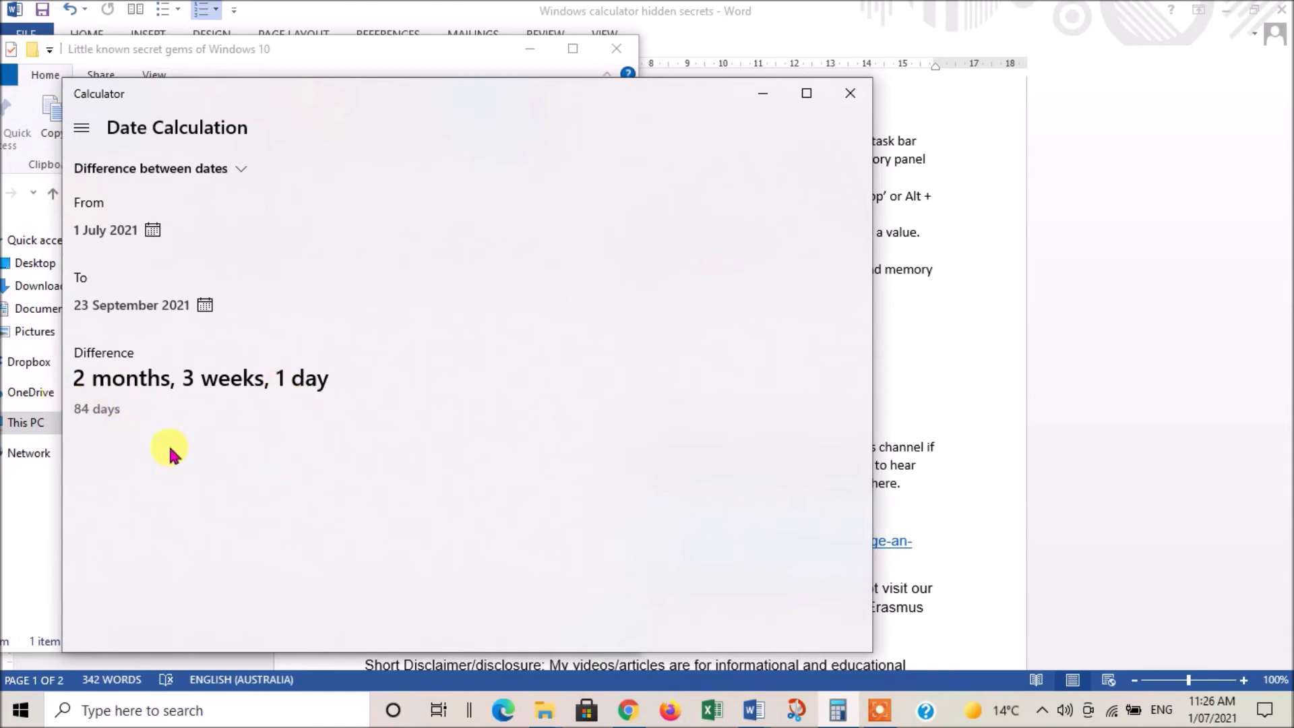
{"action": "left_click", "coordinate": [87, 134]}
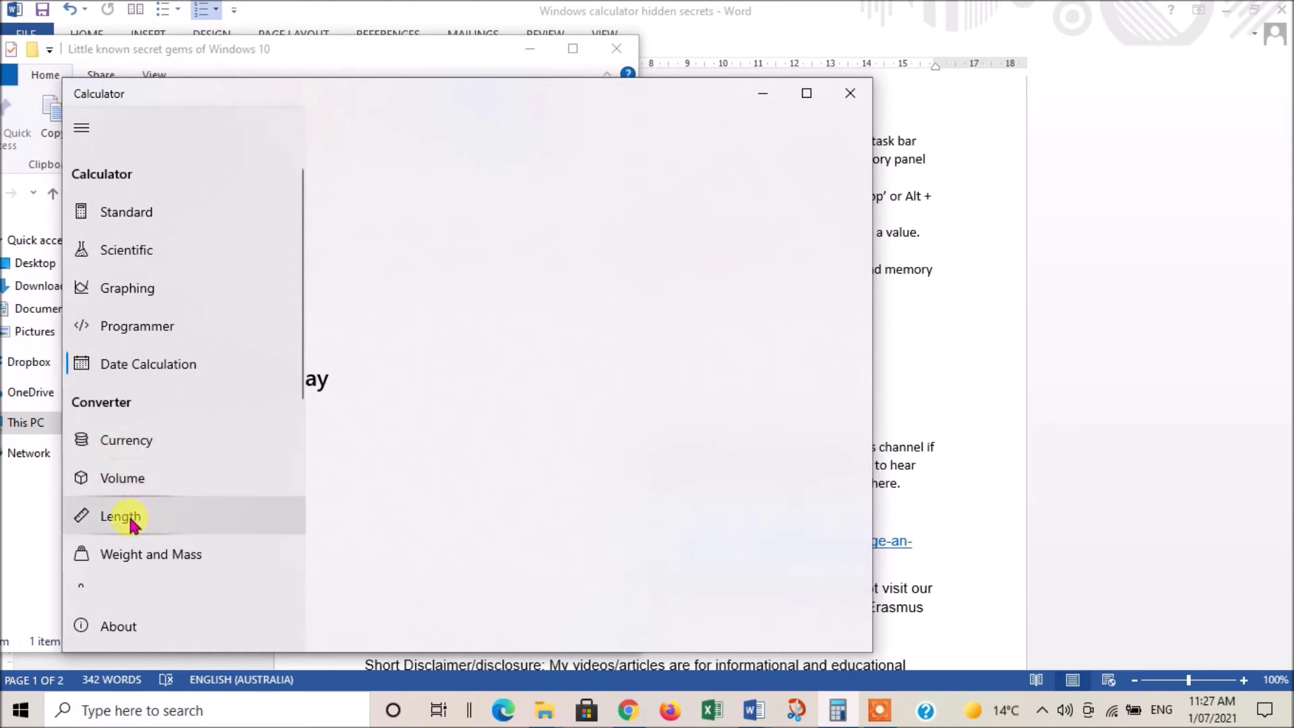
Step: Choose the Currency converter and enter 7 US dollars, yielding 9.35 Australian dollars
{"action": "left_click", "coordinate": [136, 449]}
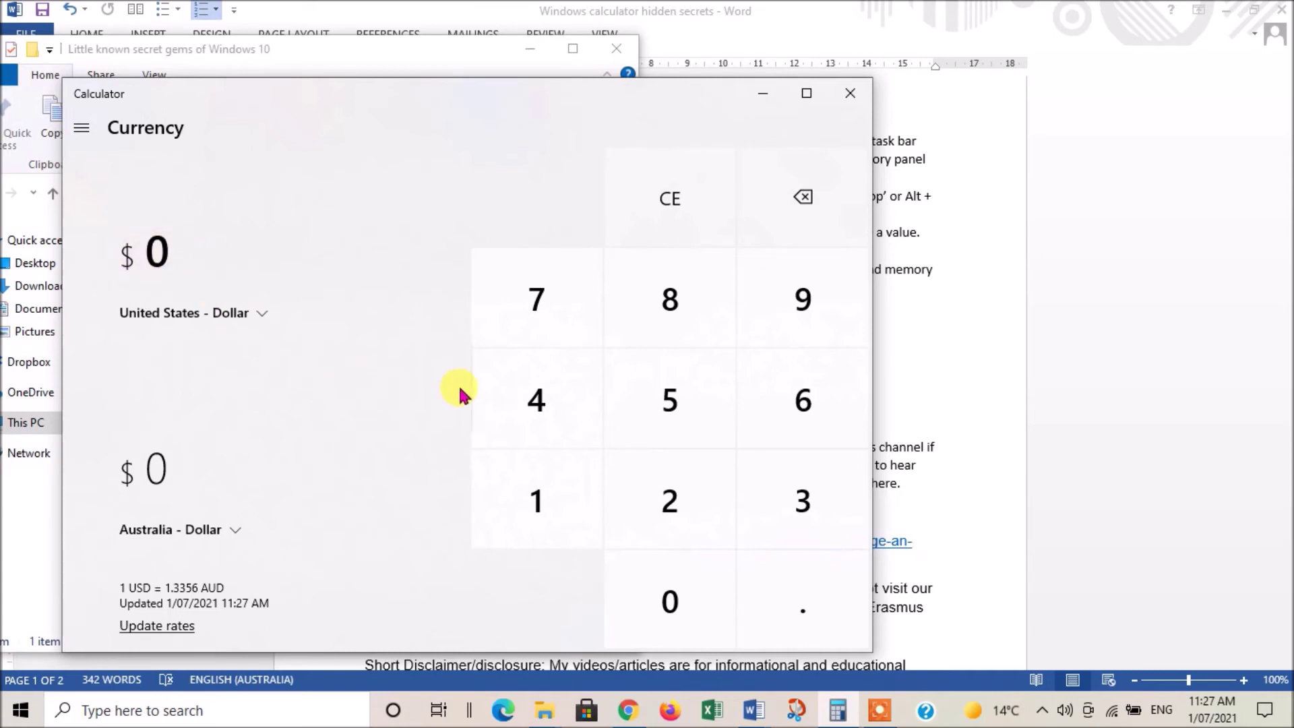
{"action": "left_click", "coordinate": [545, 300]}
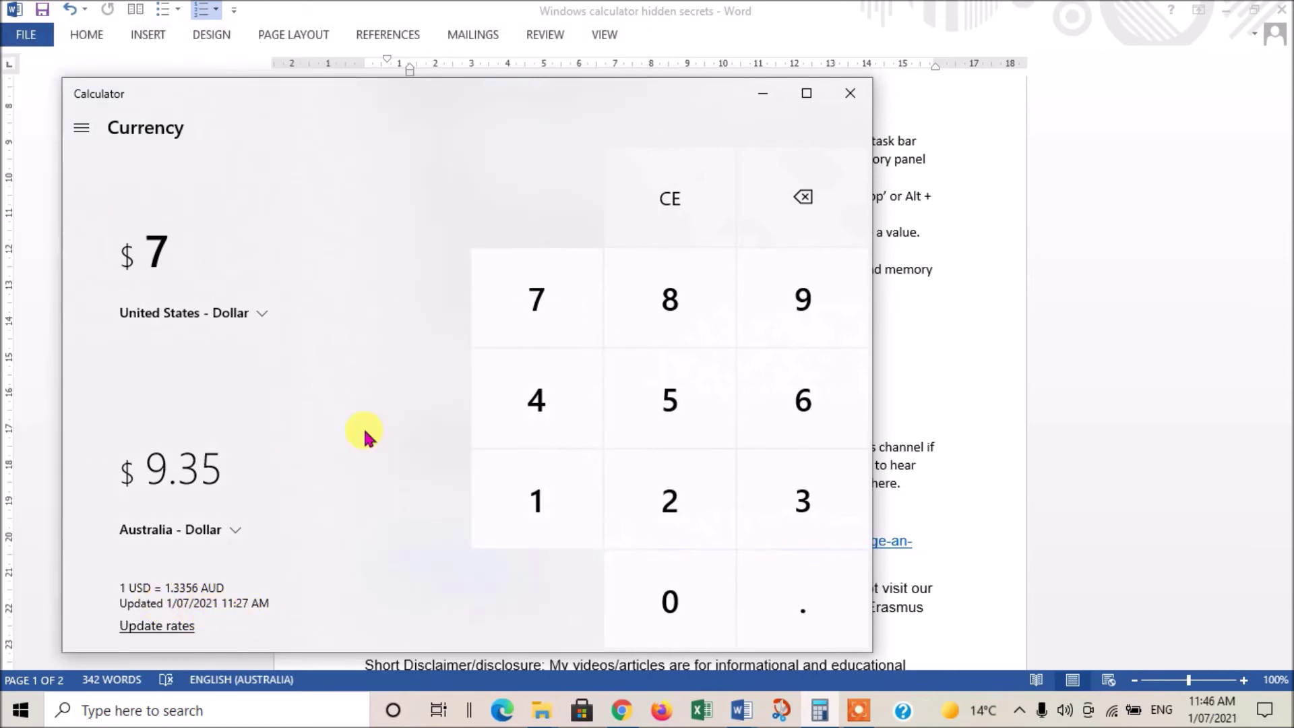
Step: Convert from Zambia - Kwacha while keeping Australia - Dollar as the target, showing 7 kwacha as $0.41
{"action": "left_click", "coordinate": [264, 316]}
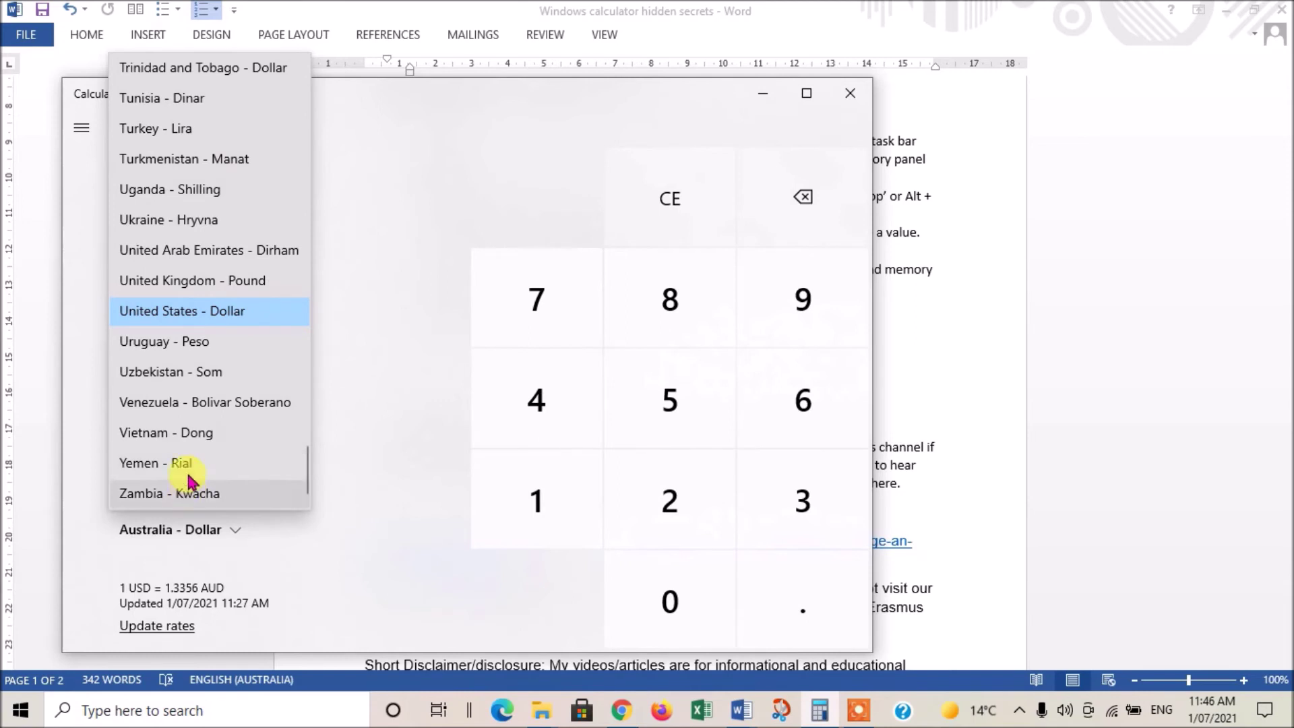
{"action": "left_click", "coordinate": [207, 495]}
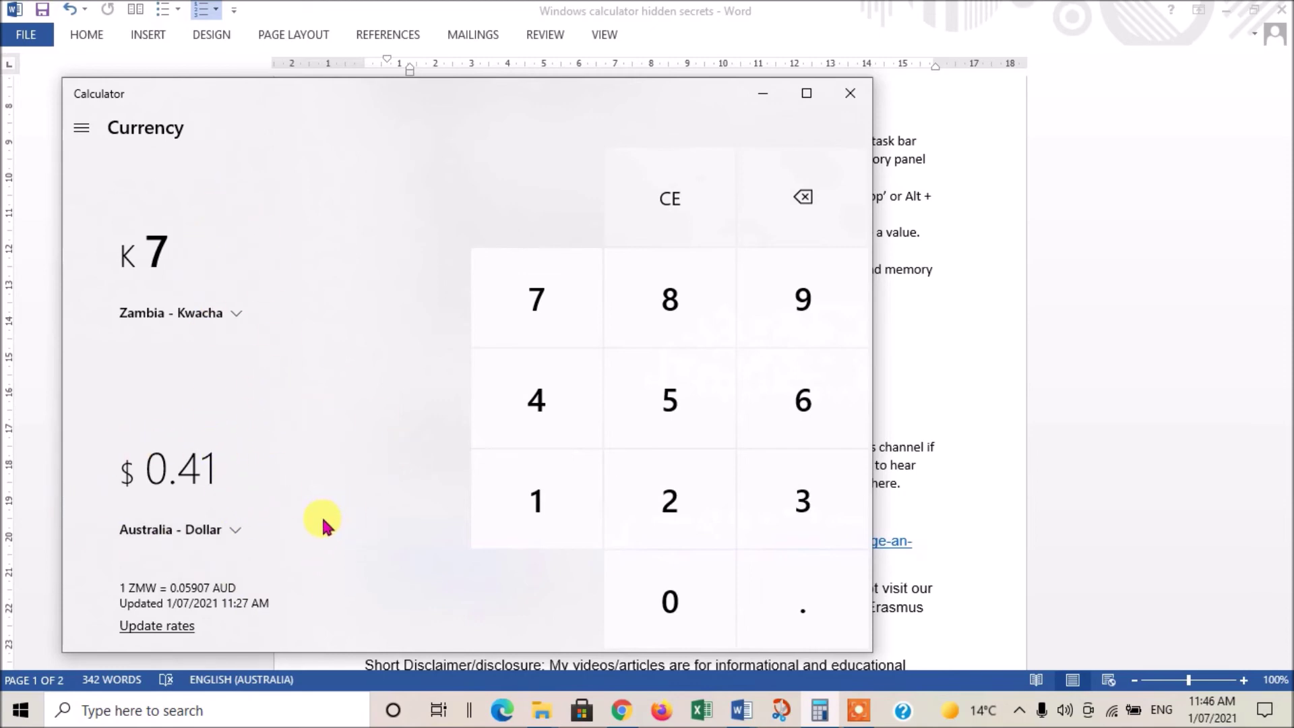
{"action": "left_click", "coordinate": [233, 530]}
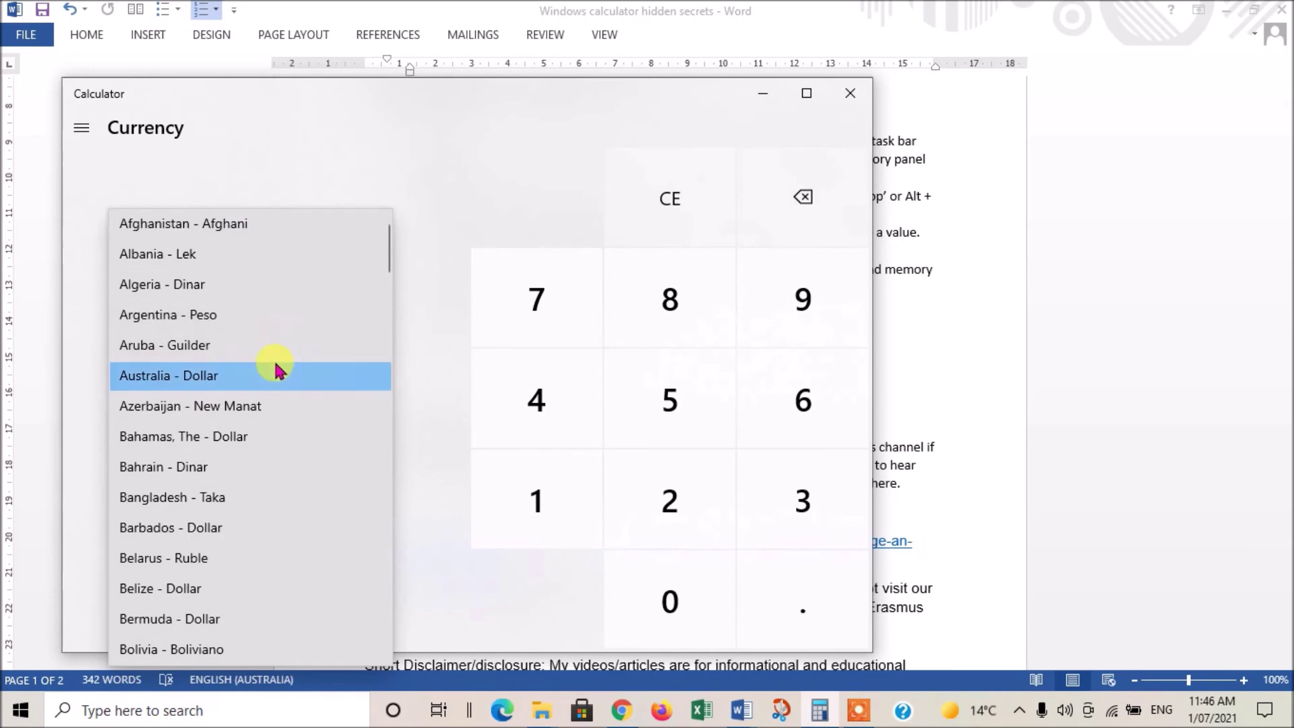
{"action": "left_click", "coordinate": [436, 258]}
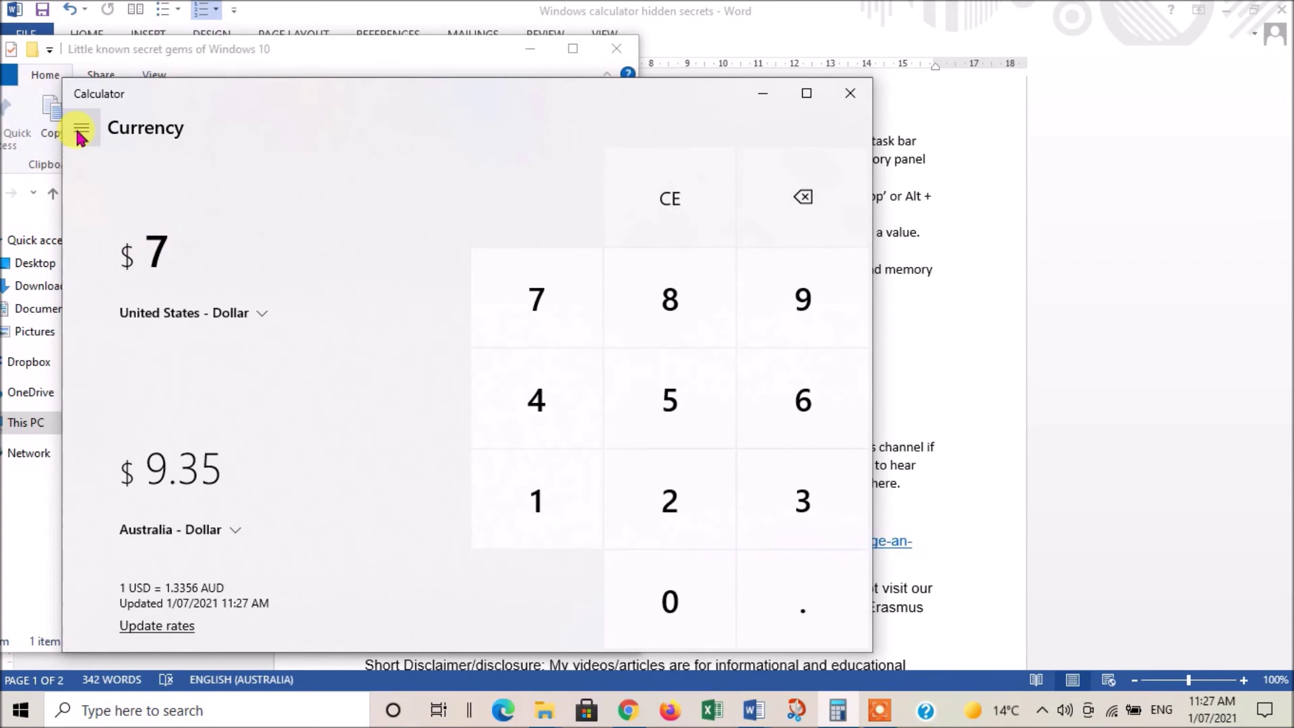
{"action": "left_click", "coordinate": [81, 128]}
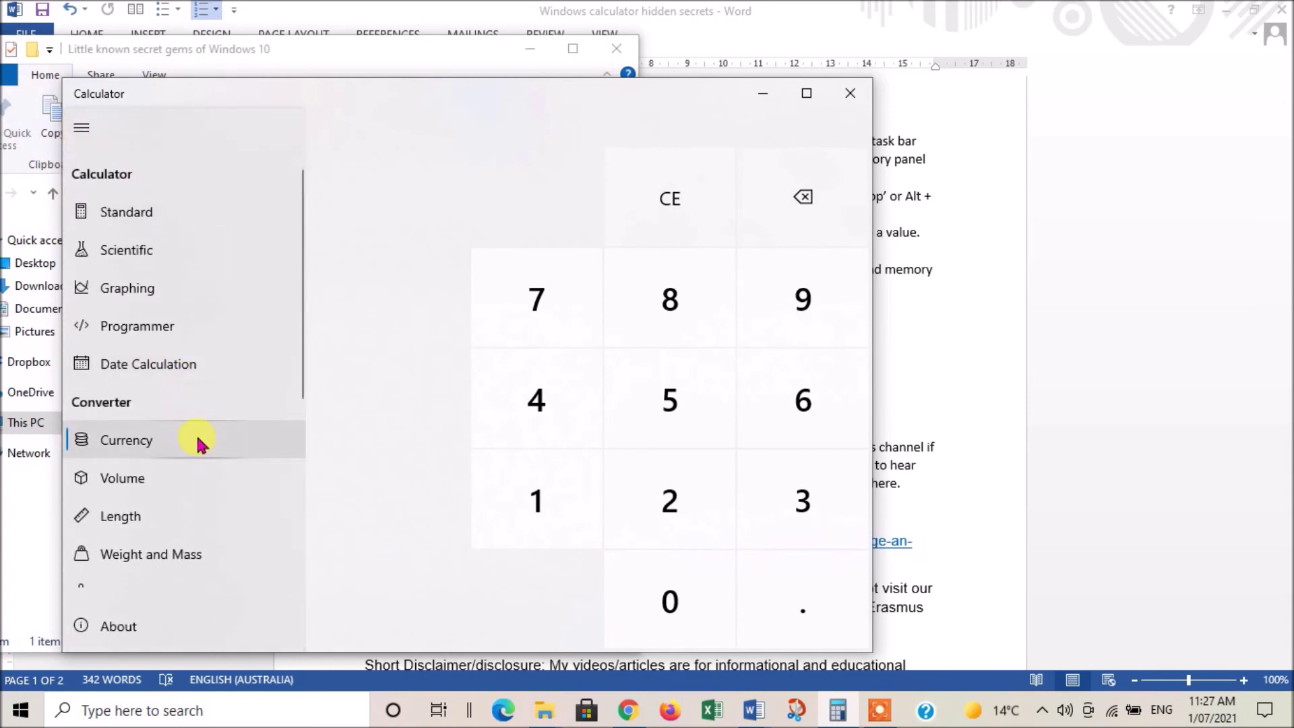
Step: In the Volume converter, convert 1 US teaspoon to 4.928922 millilitres
{"action": "left_click", "coordinate": [137, 480]}
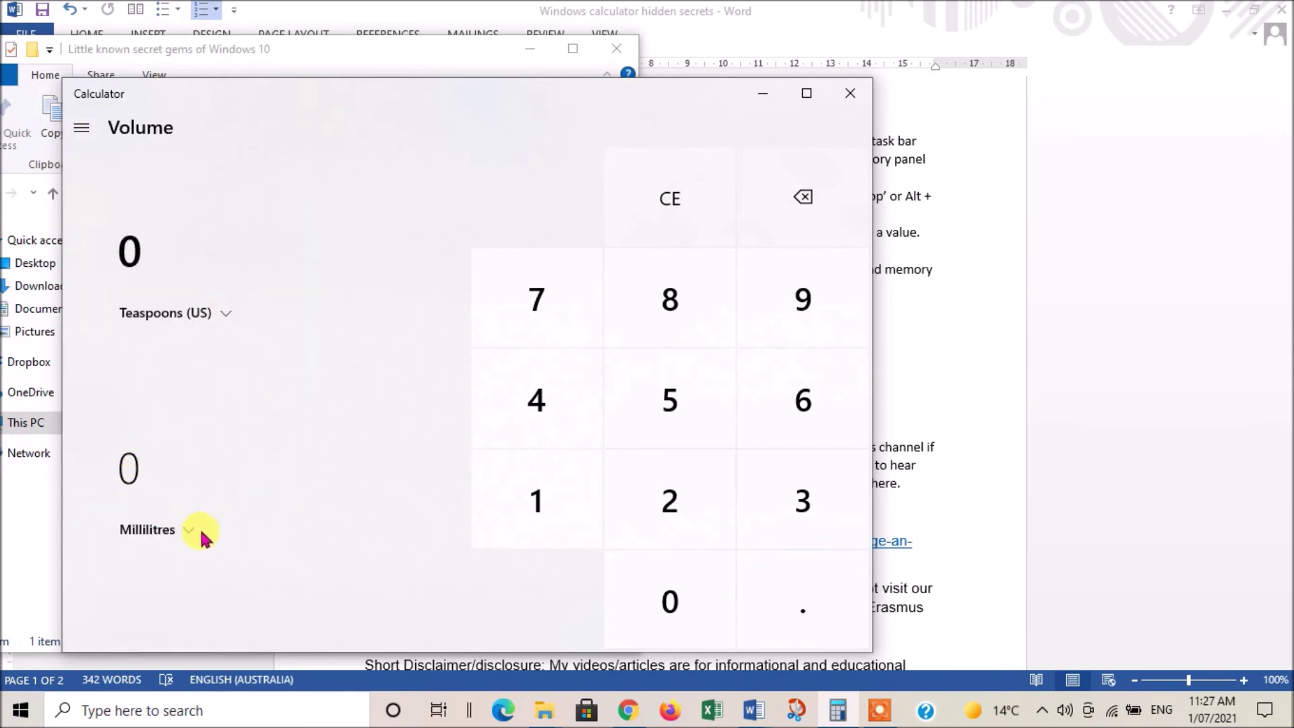
{"action": "left_click", "coordinate": [537, 514]}
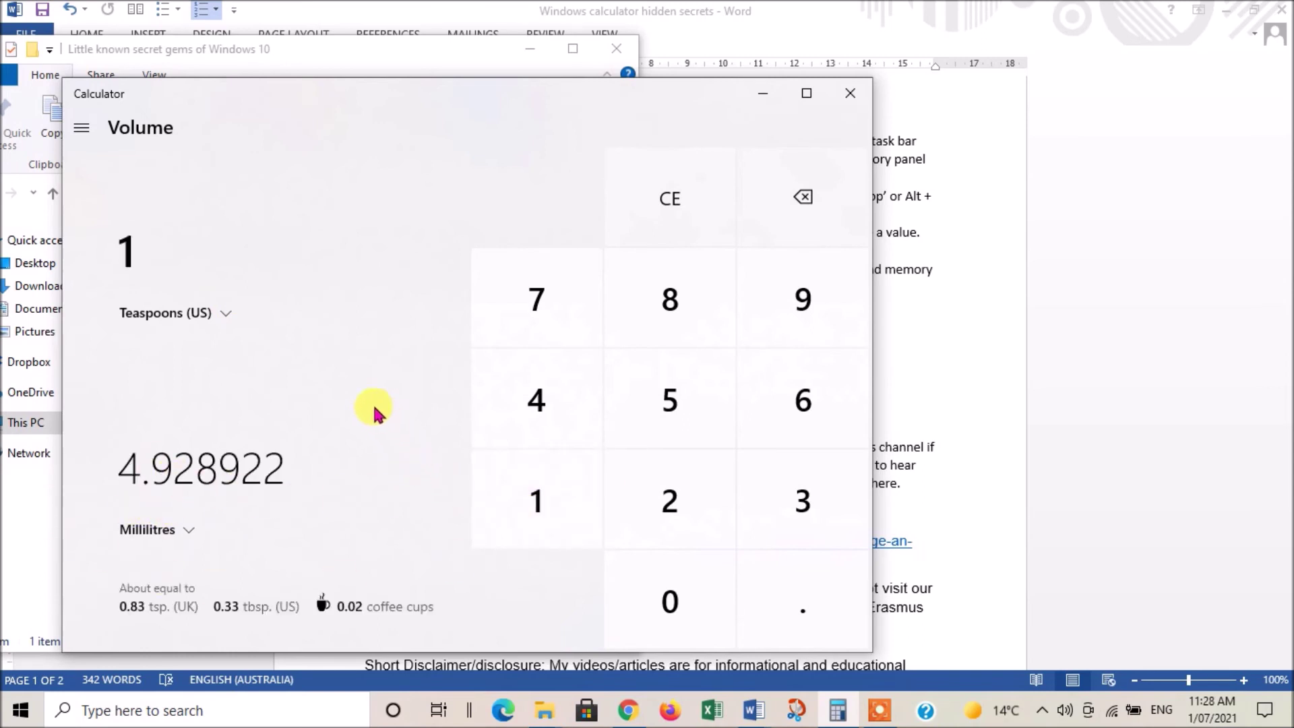
{"action": "left_click", "coordinate": [82, 128]}
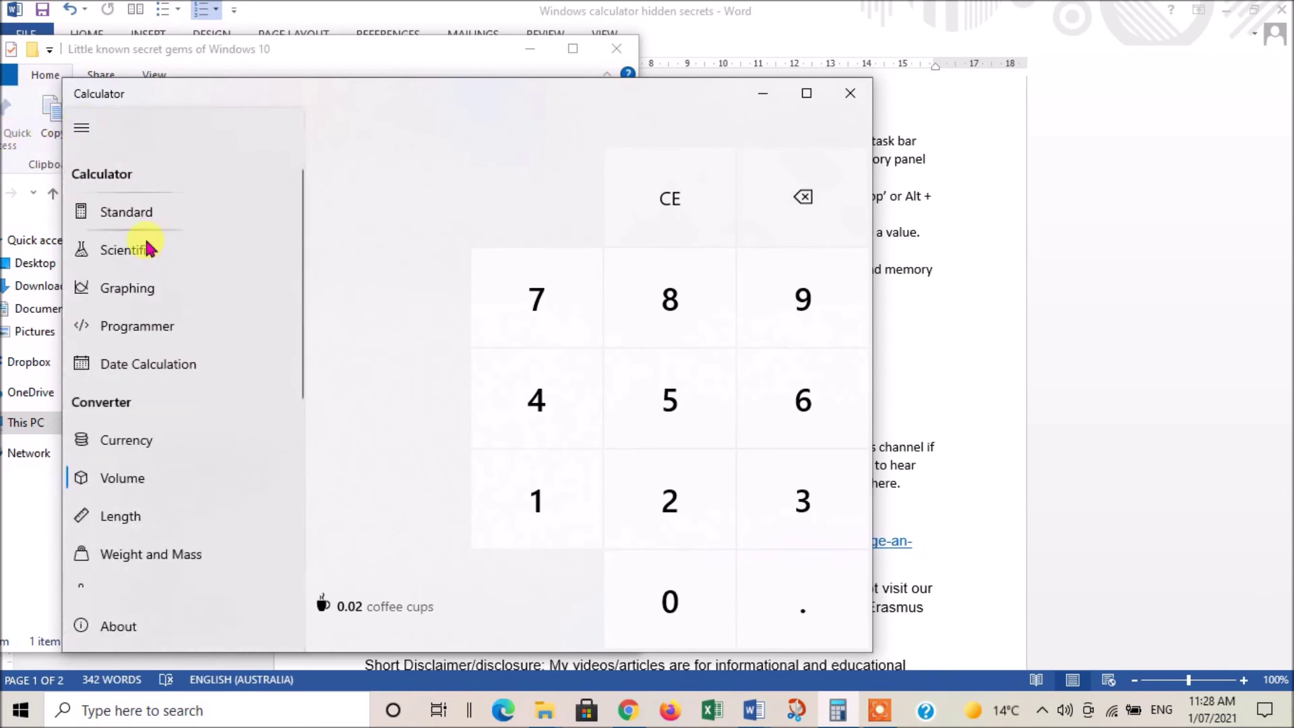
Step: In the Weight and Mass converter, convert 4 pounds to 1.814369 kilograms
{"action": "left_click", "coordinate": [195, 560]}
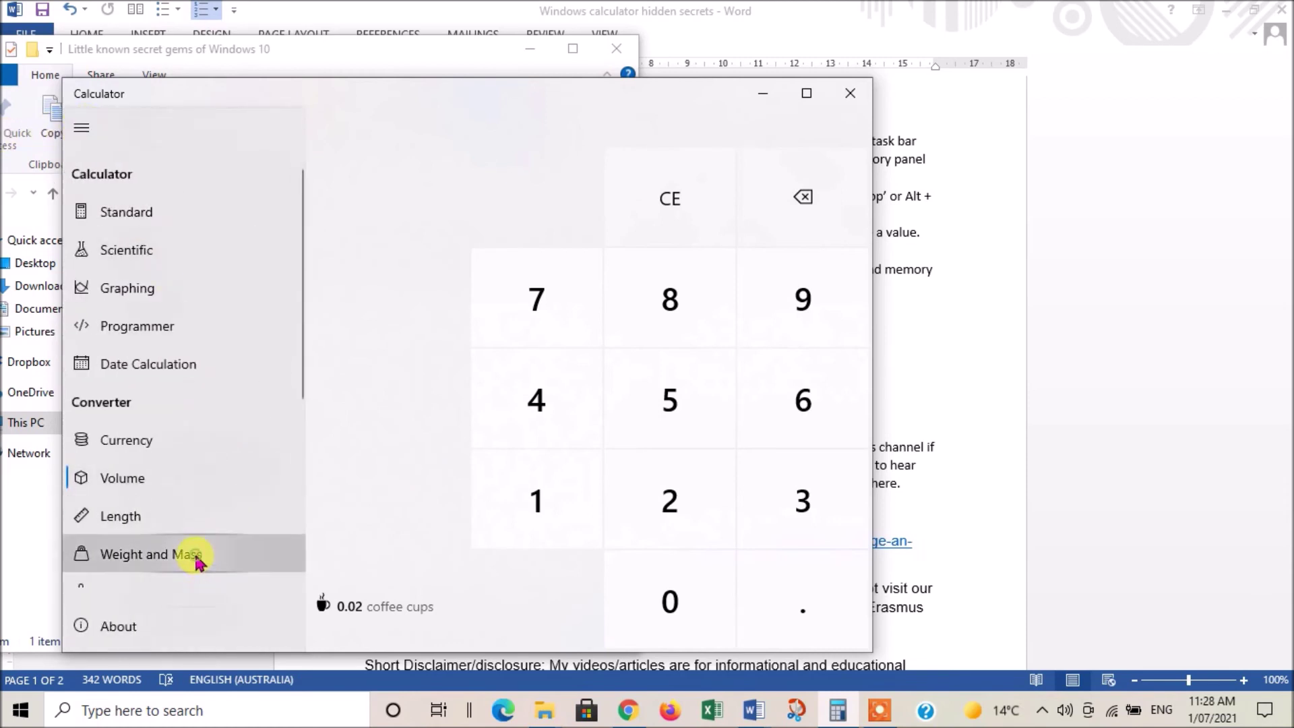
{"action": "left_click", "coordinate": [552, 404]}
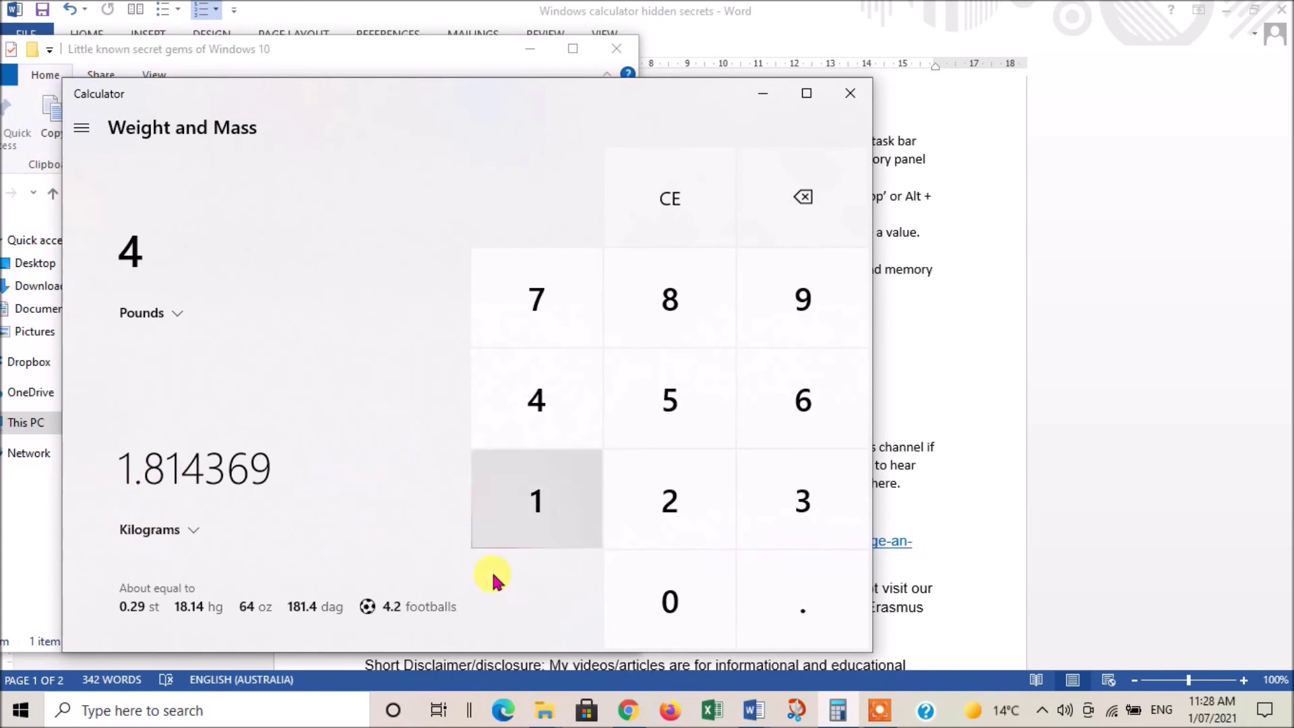
{"action": "left_click", "coordinate": [81, 127]}
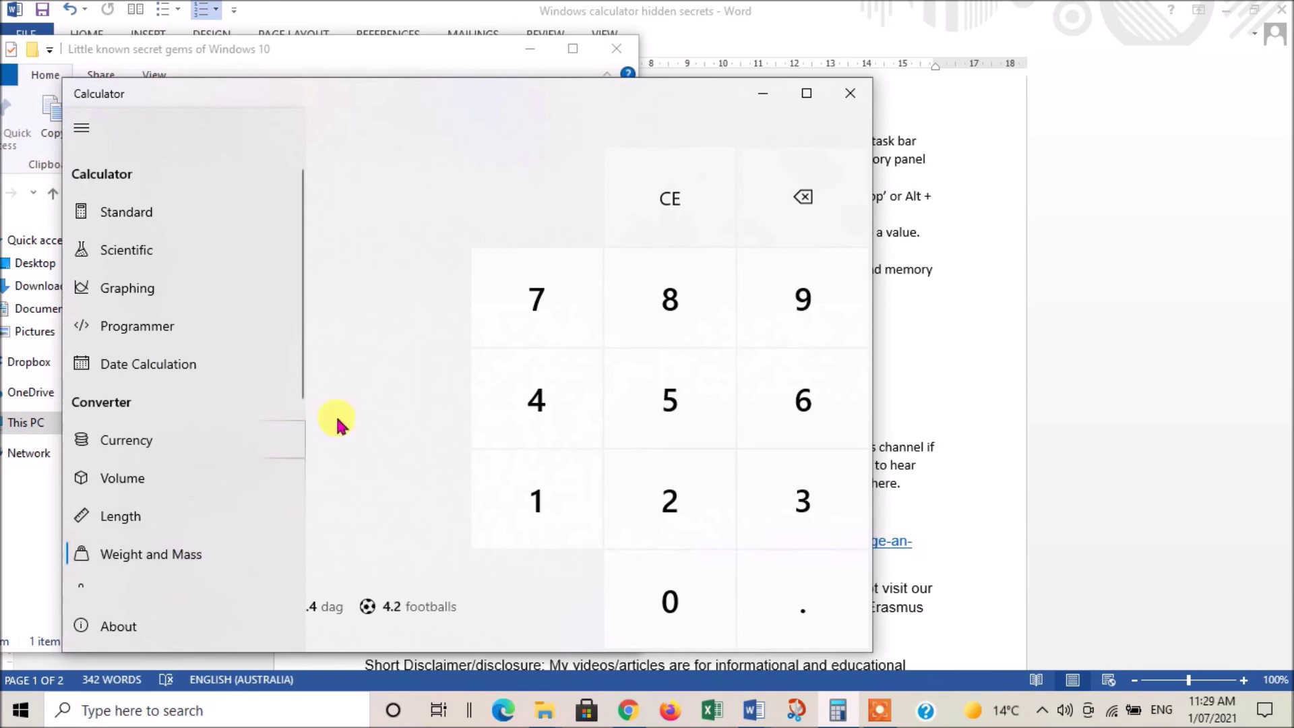
Step: Maximize the calculator and convert 350 °F to 176.6667 °C in the Temperature converter
{"action": "left_click", "coordinate": [807, 98]}
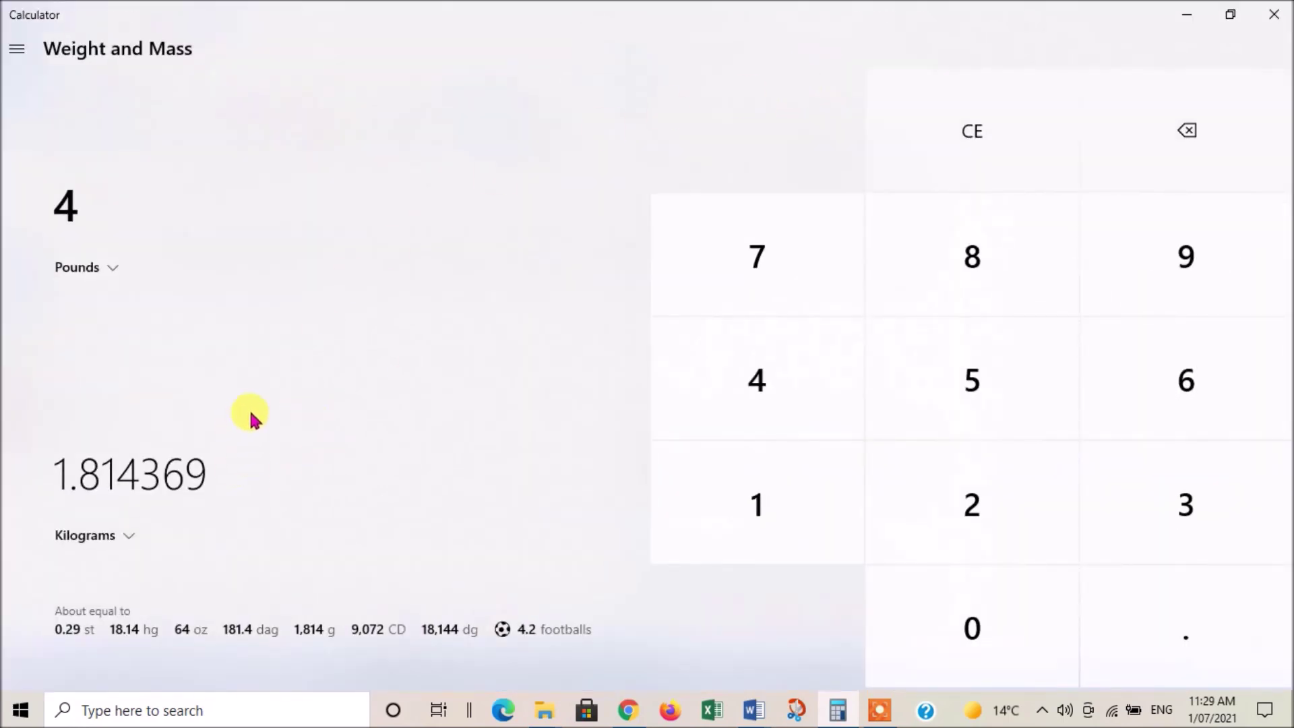
{"action": "left_click", "coordinate": [15, 54]}
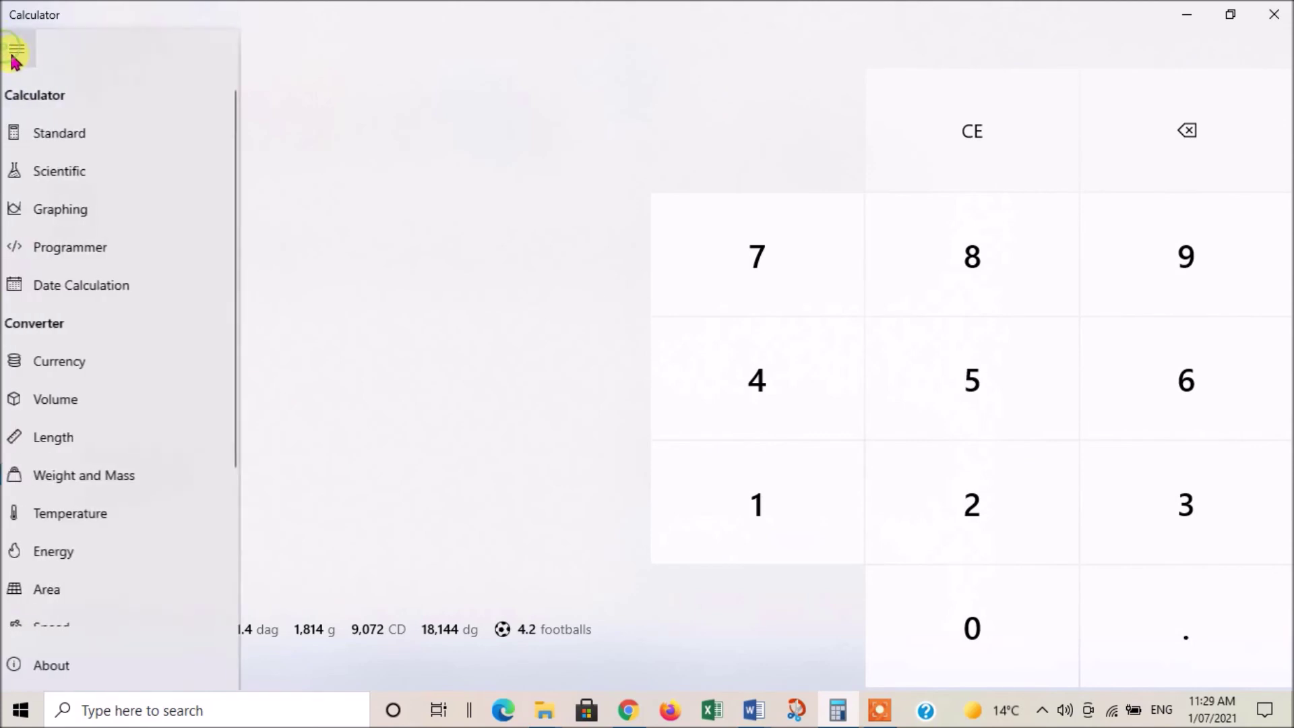
{"action": "left_click", "coordinate": [111, 522]}
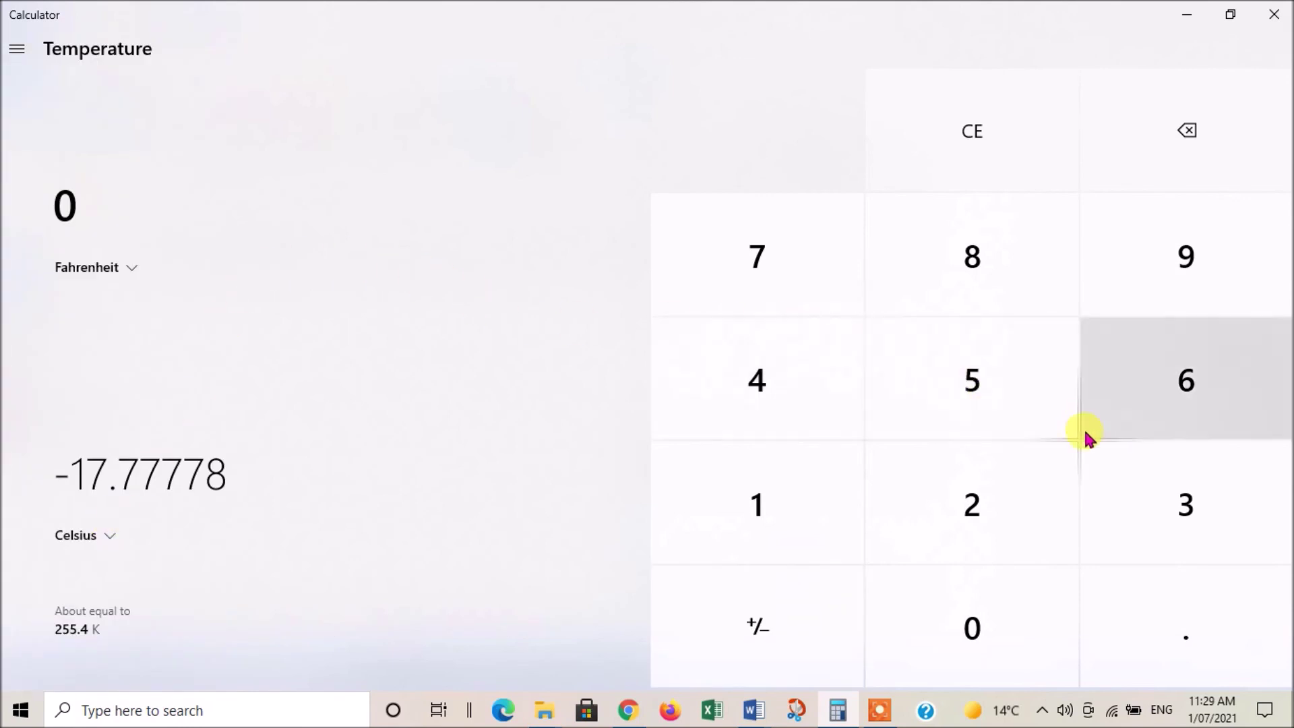
{"action": "left_click", "coordinate": [1183, 503]}
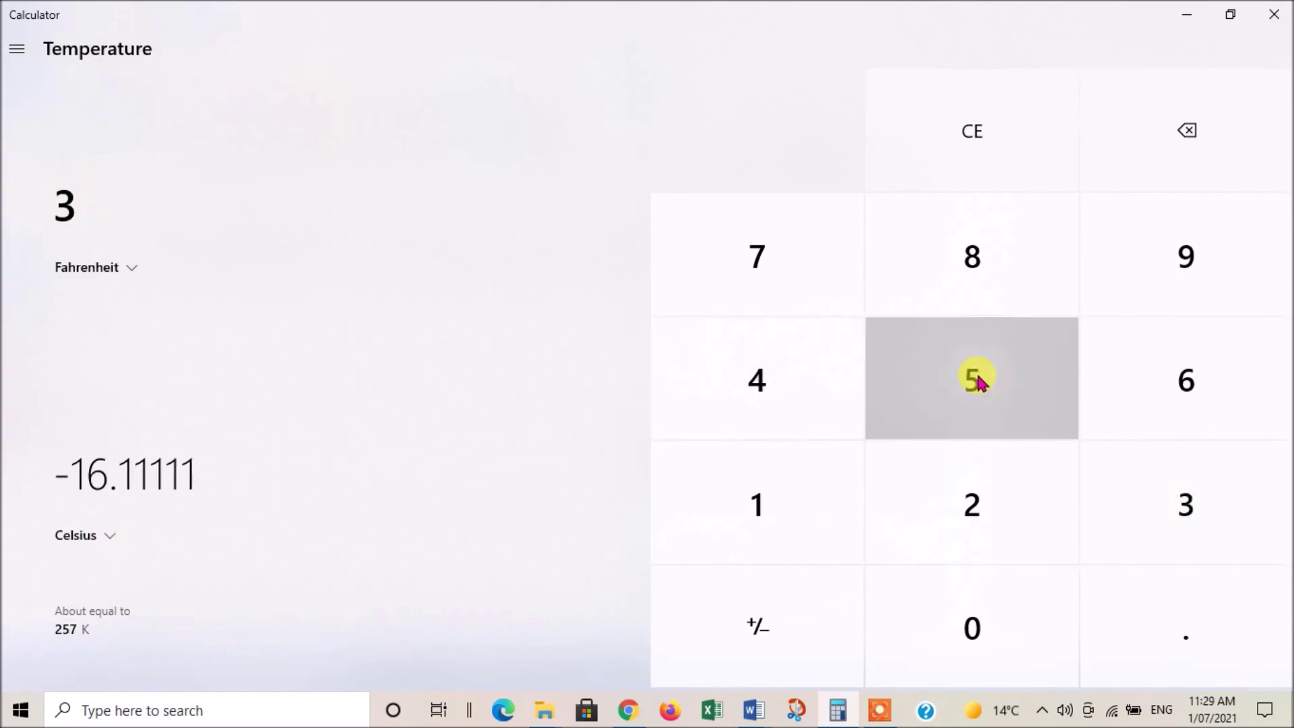
{"action": "left_click", "coordinate": [973, 378]}
{"action": "left_click", "coordinate": [981, 609]}
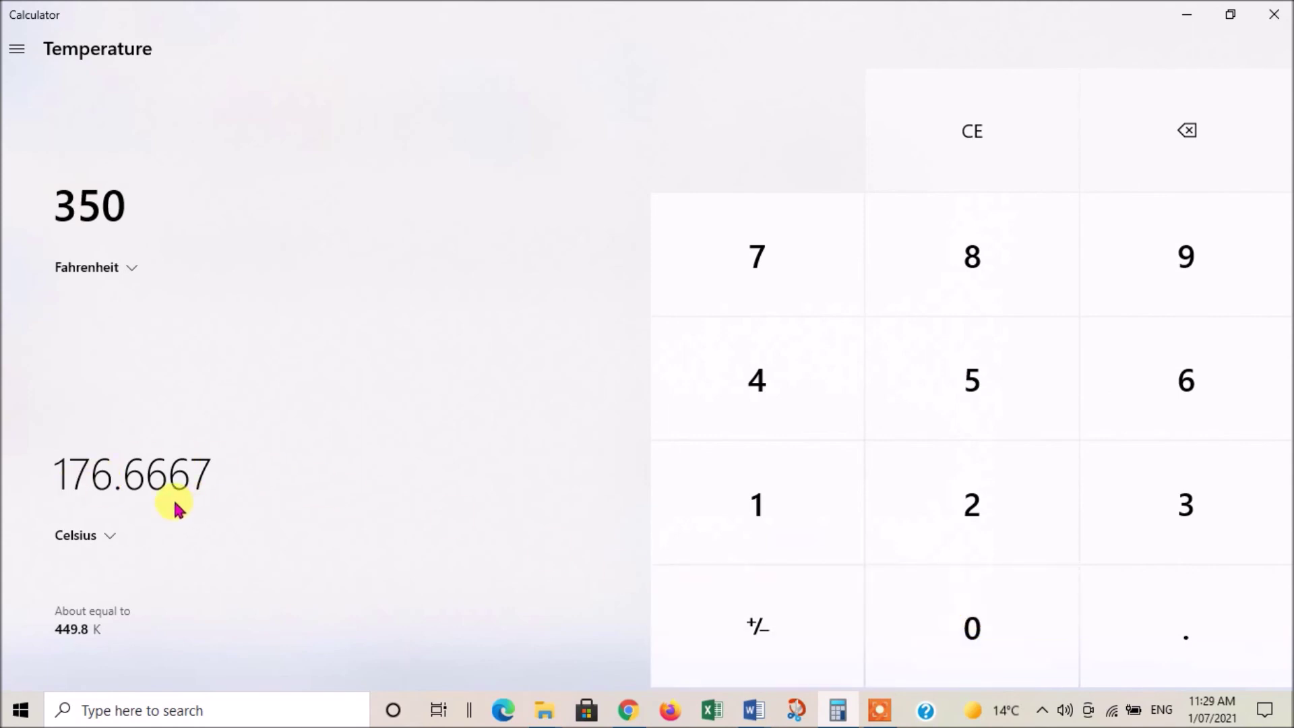
{"action": "left_click", "coordinate": [16, 52]}
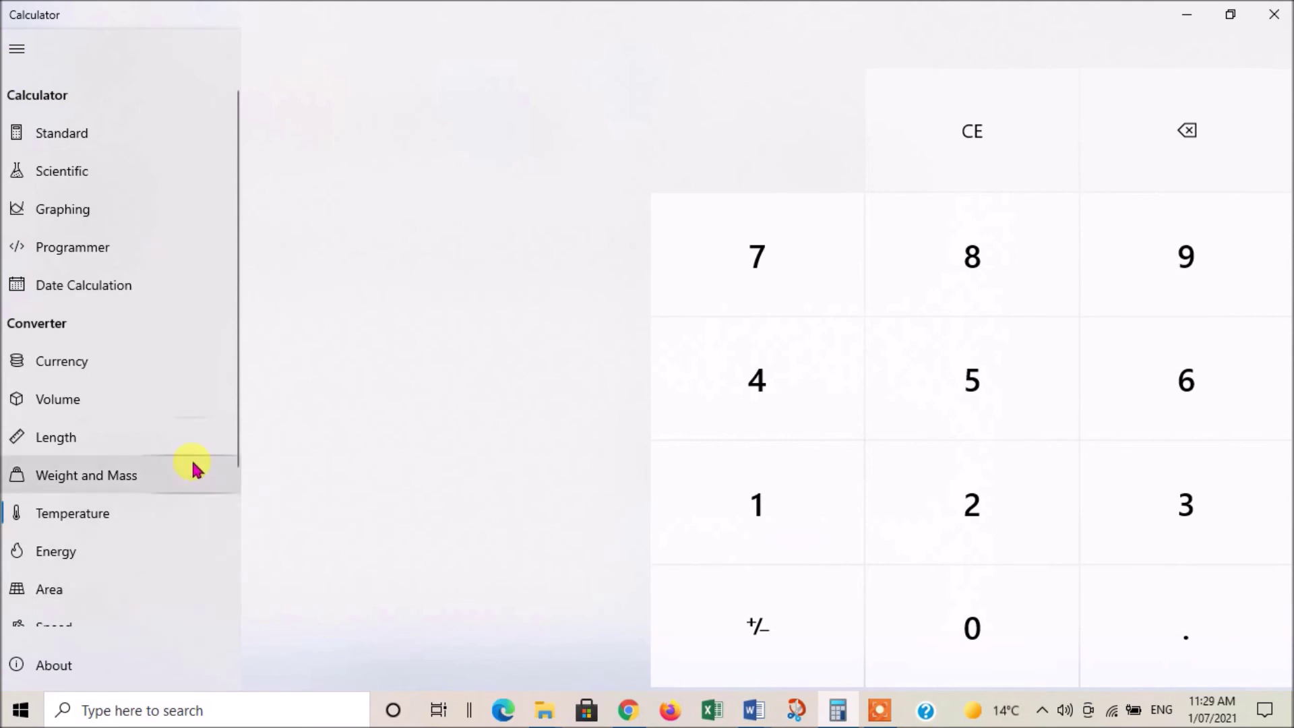
Step: In the Energy converter, convert 1 kilojoule to 0.239006 food calories, then restore the window size
{"action": "left_click", "coordinate": [88, 560]}
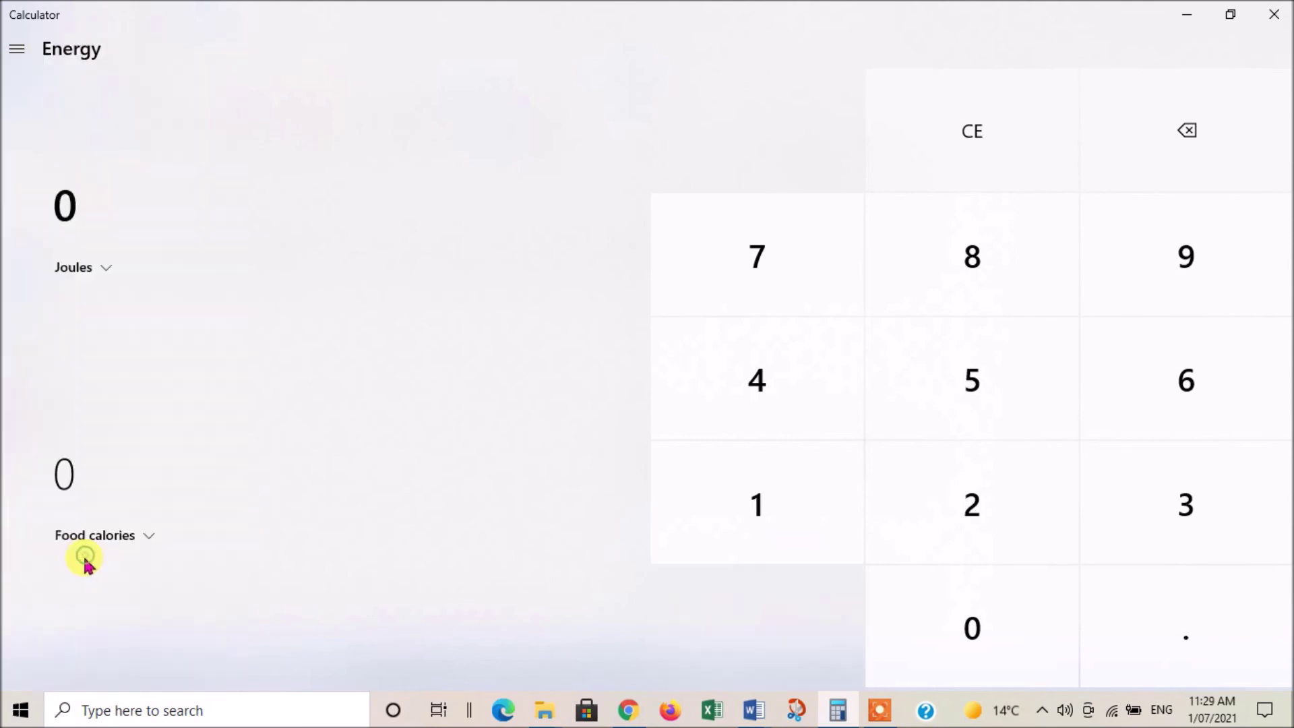
{"action": "left_click", "coordinate": [80, 267]}
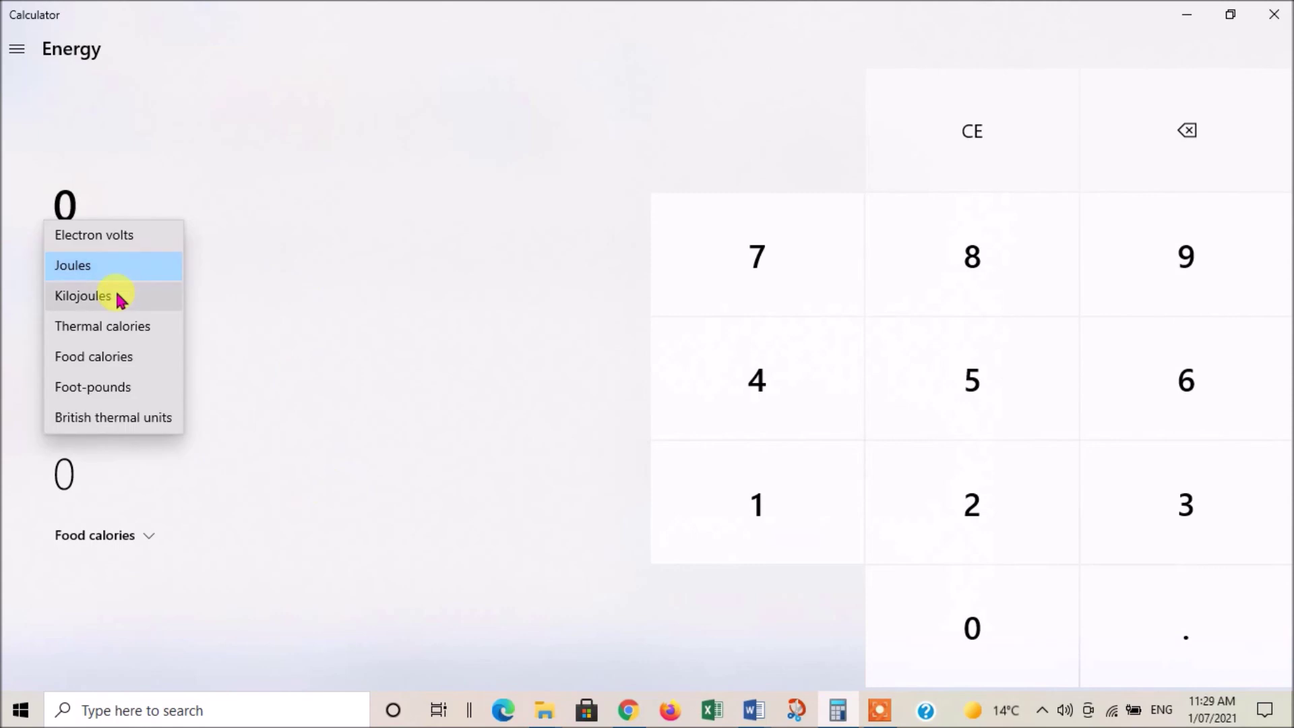
{"action": "left_click", "coordinate": [118, 297]}
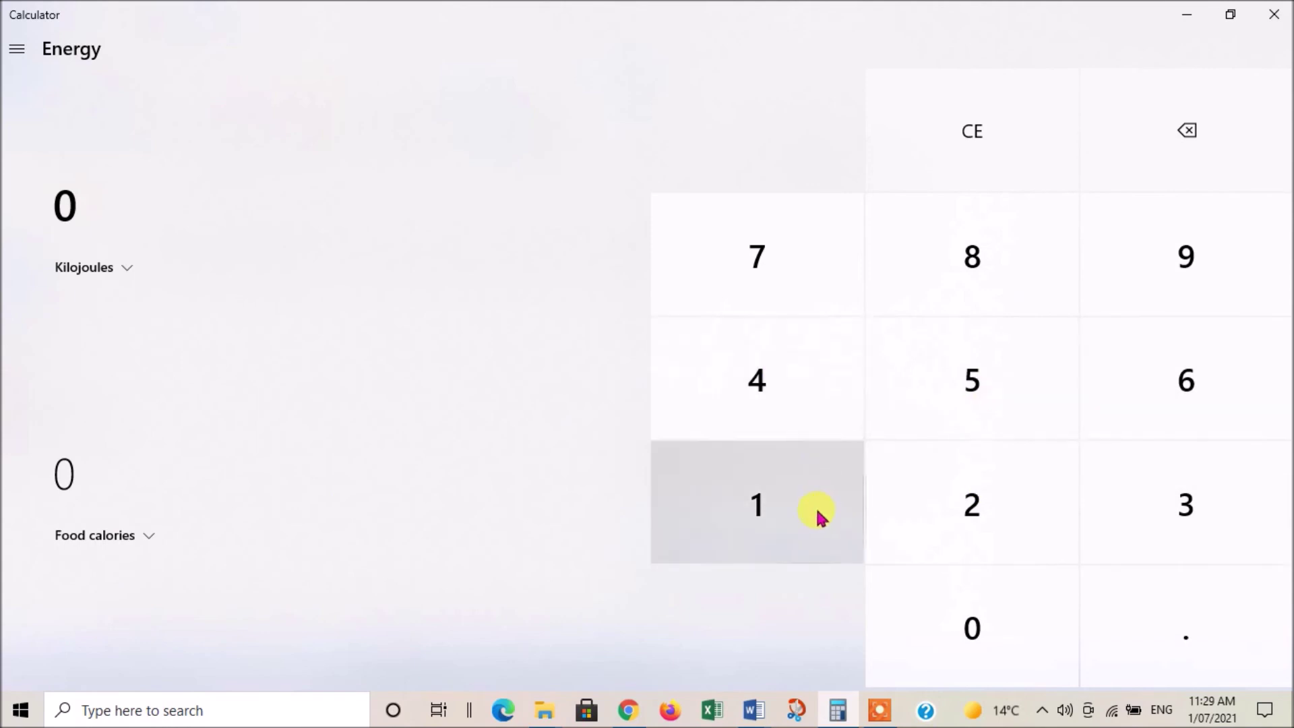
{"action": "left_click", "coordinate": [790, 533]}
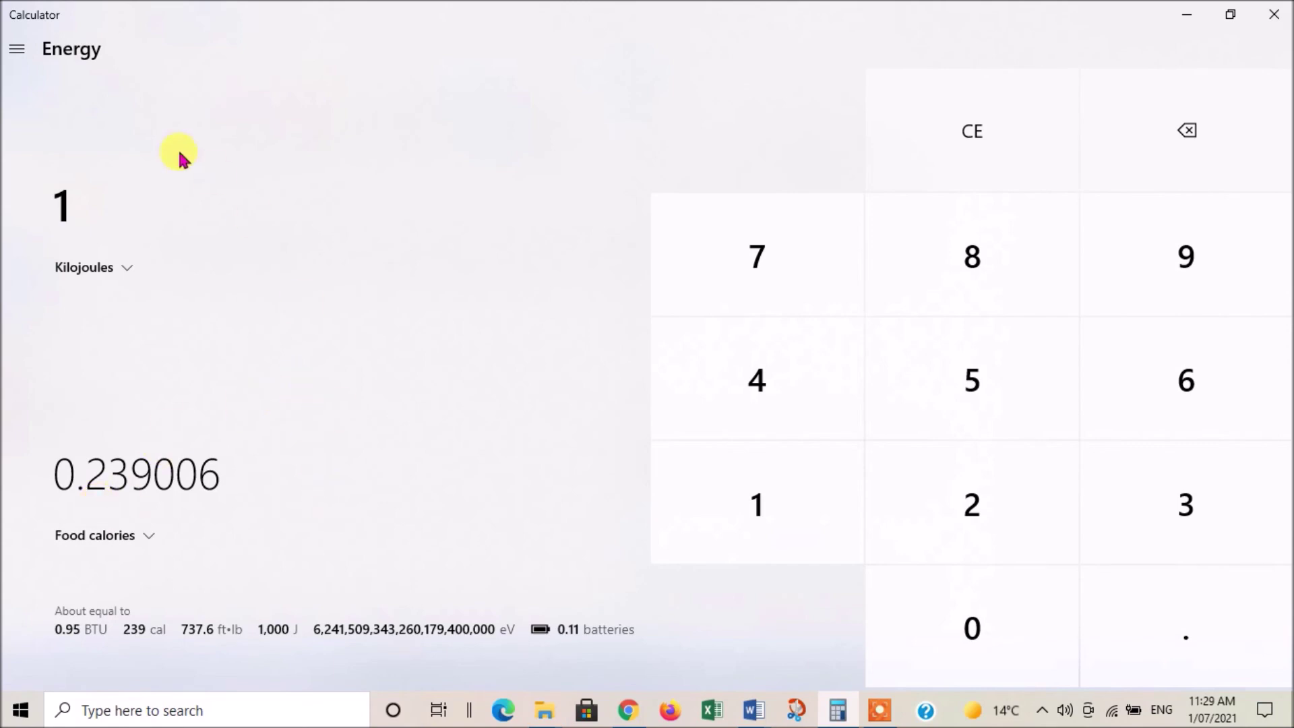
{"action": "left_click", "coordinate": [18, 50]}
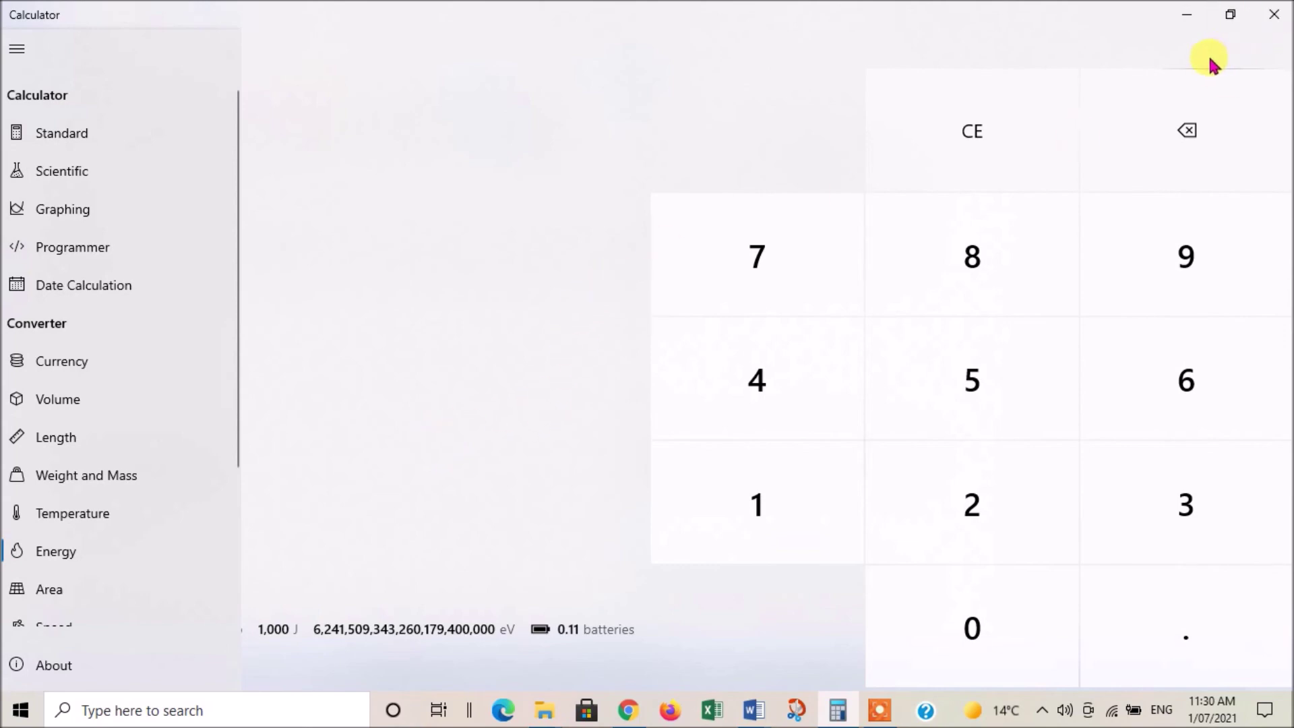
{"action": "left_click", "coordinate": [1229, 14]}
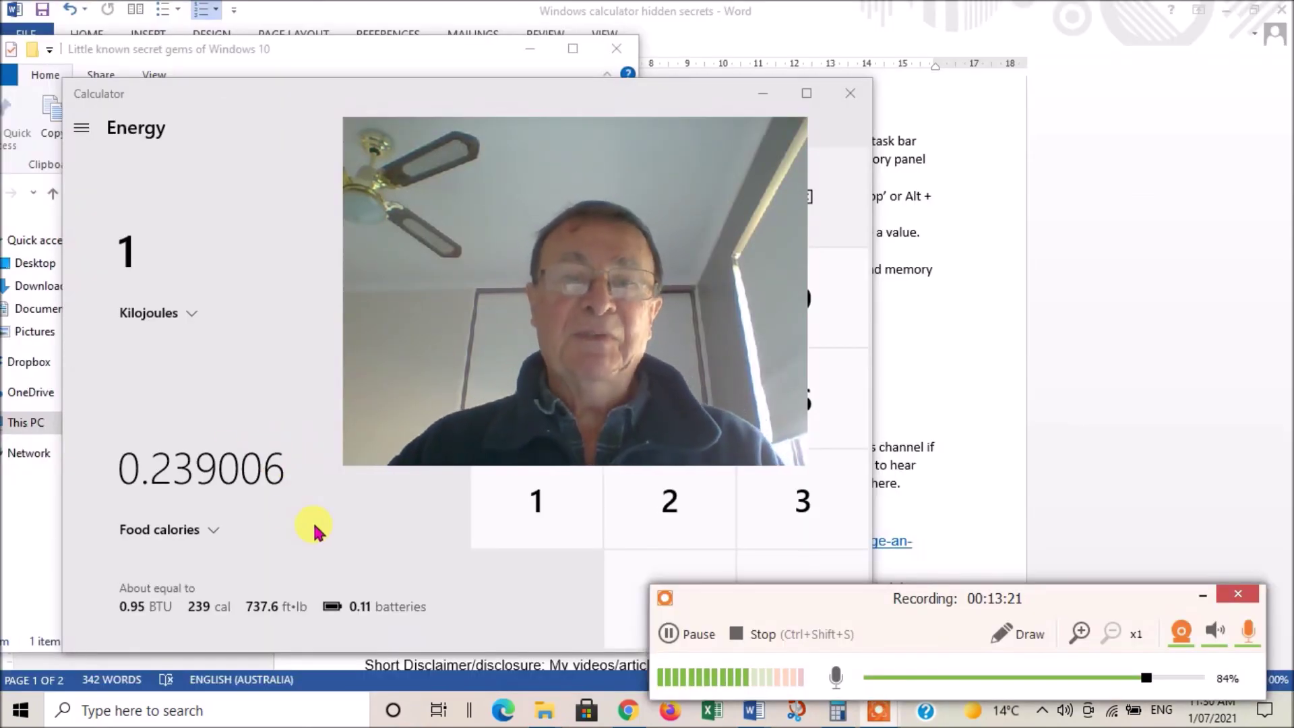